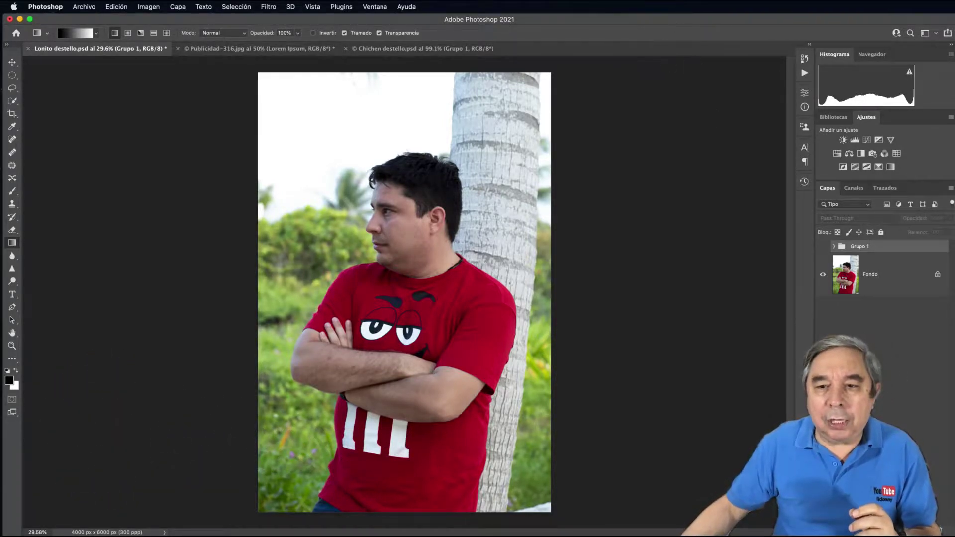
Preview the finished Grupo 1 flare over the photo, then delete the Grupo 1 group
click(823, 246)
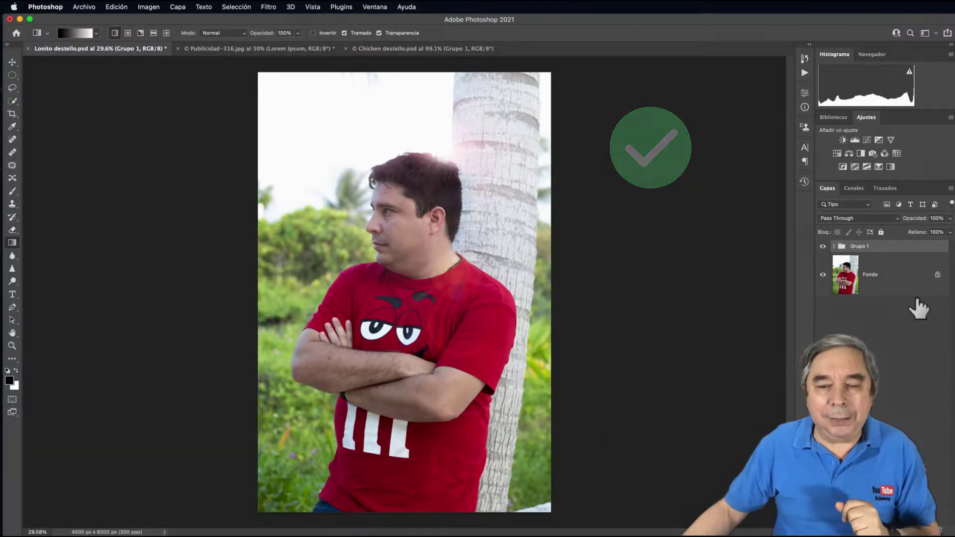
right_click(891, 246)
click(884, 248)
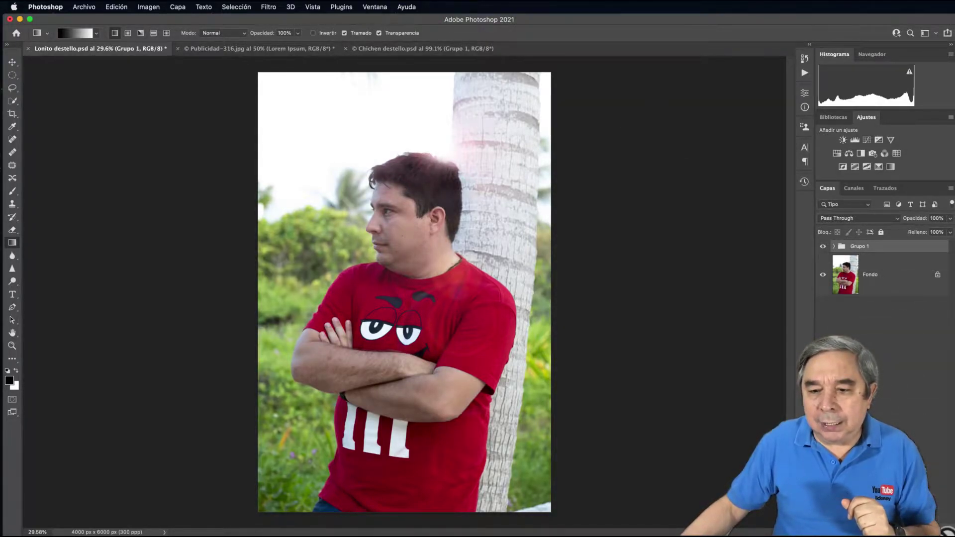
key(Delete)
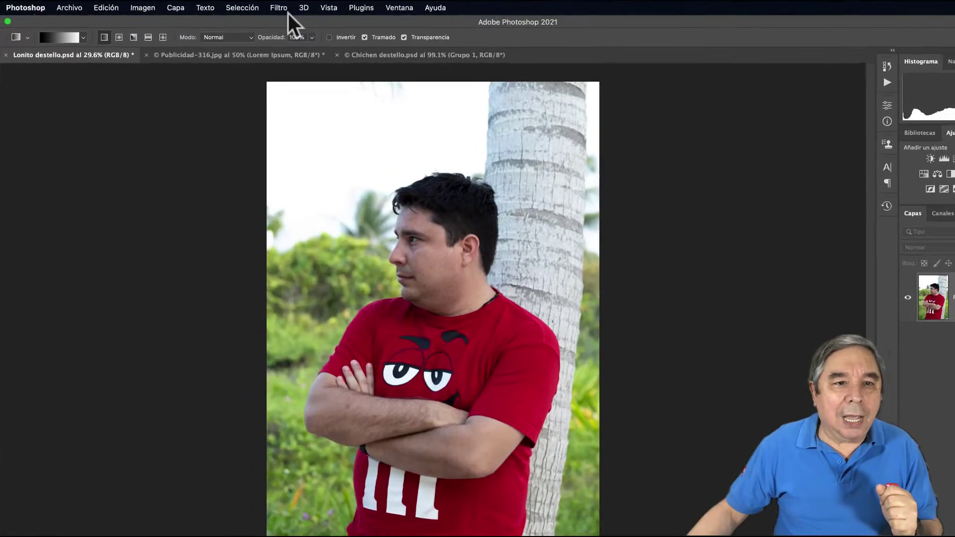
click(269, 6)
mouse_move(369, 357)
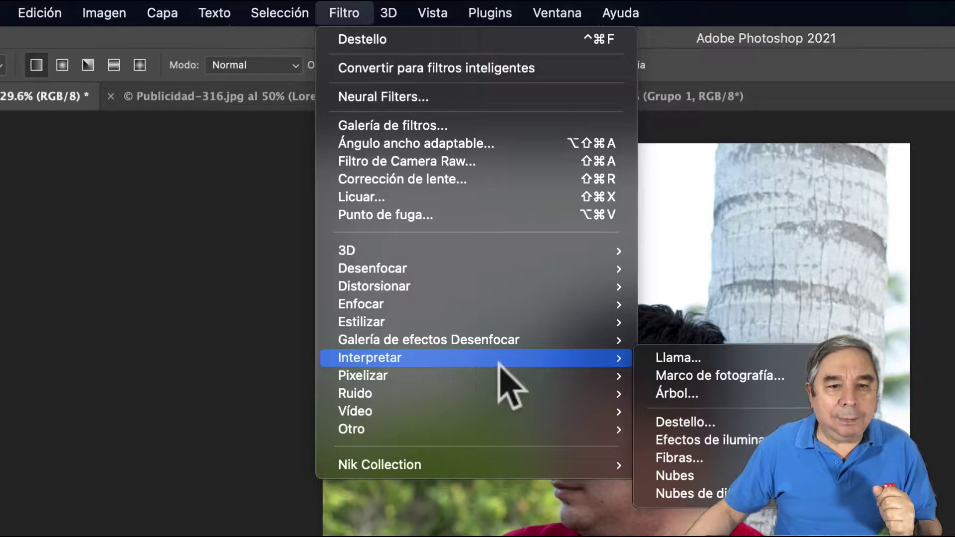
click(696, 422)
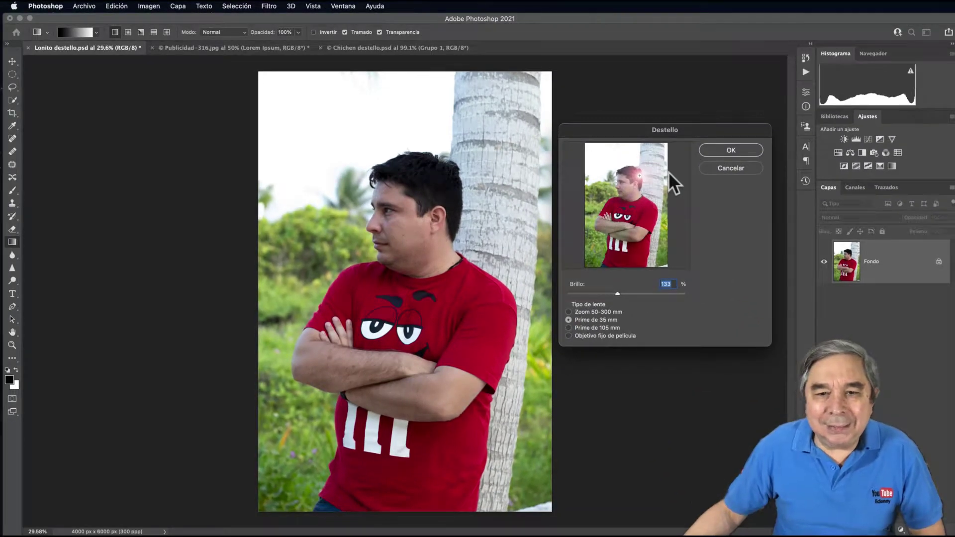
drag(644, 177, 642, 165)
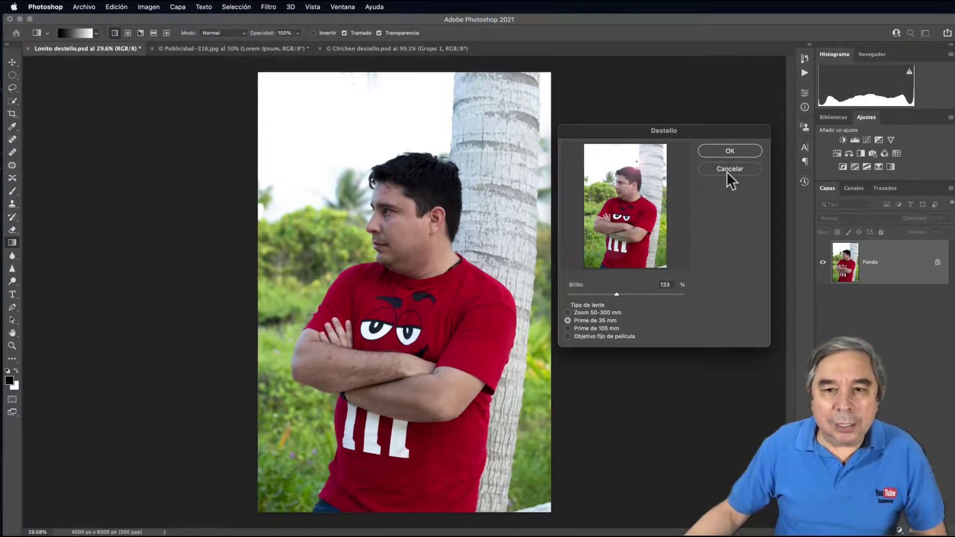
click(727, 170)
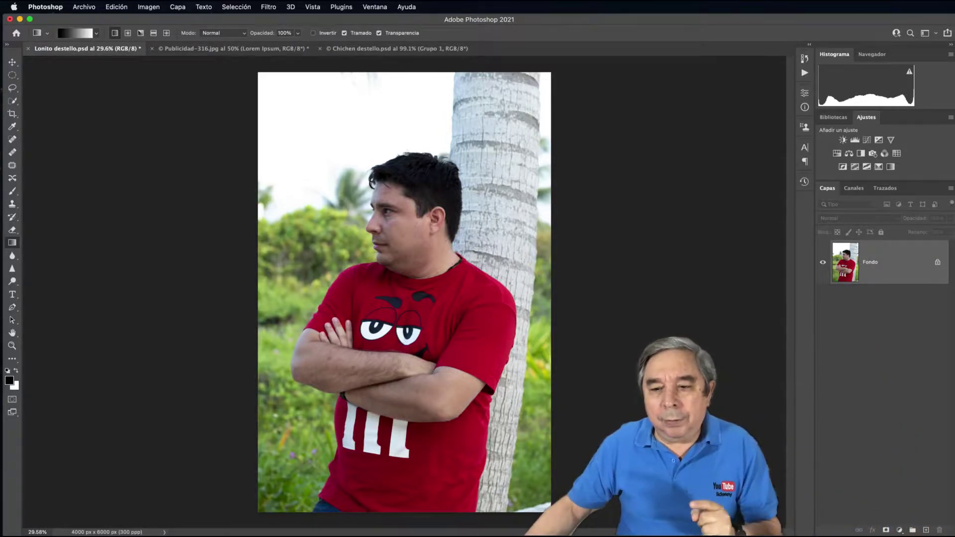
Add a new layer named Destello and fill it with a black-to-white gradient
click(927, 531)
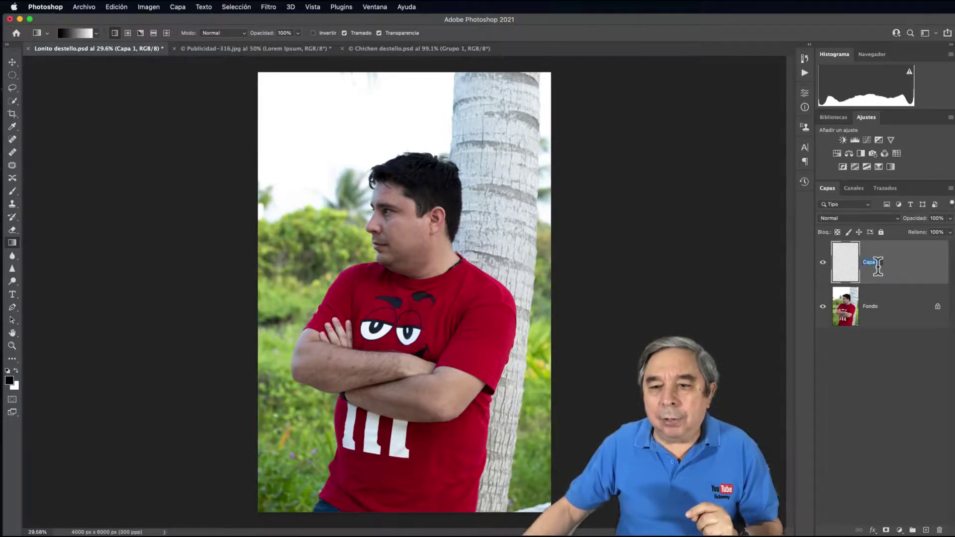
text(D)
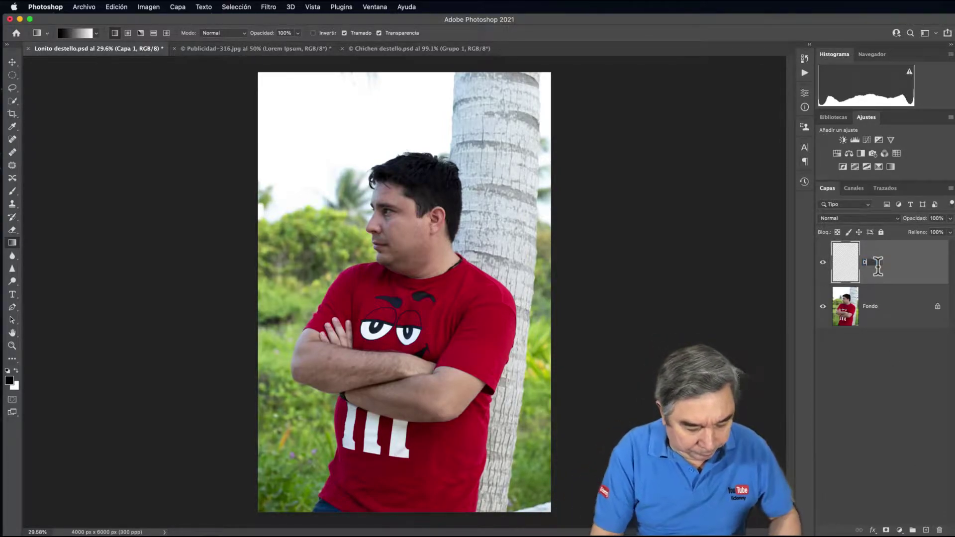
text(estello)
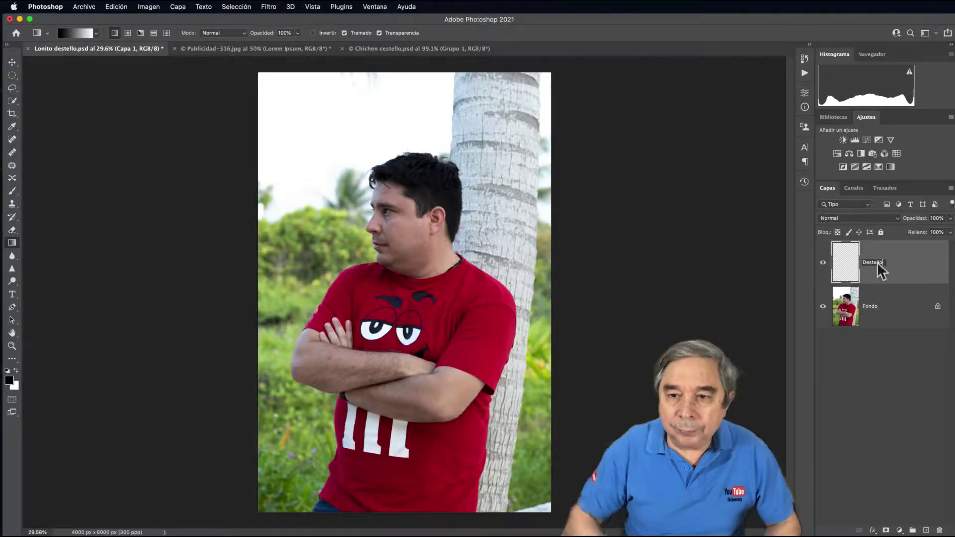
key(Return)
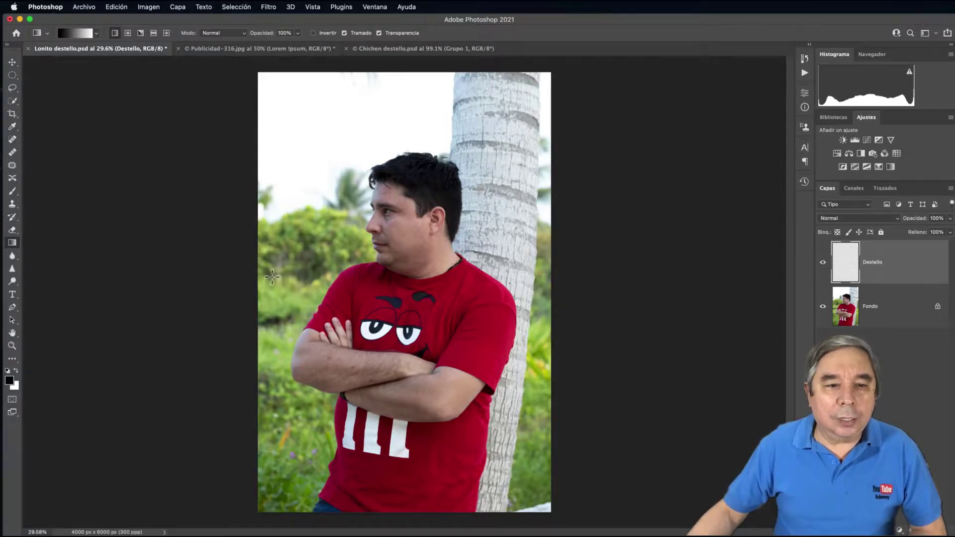
drag(258, 279, 554, 287)
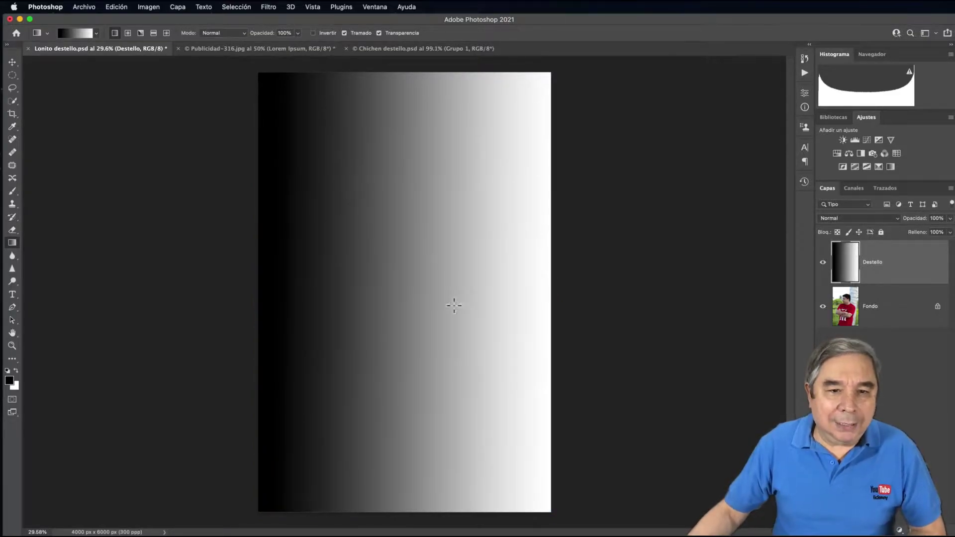
Try Multiplicar and Trama blend modes on the gradient layer, then leave it on Normal
click(852, 219)
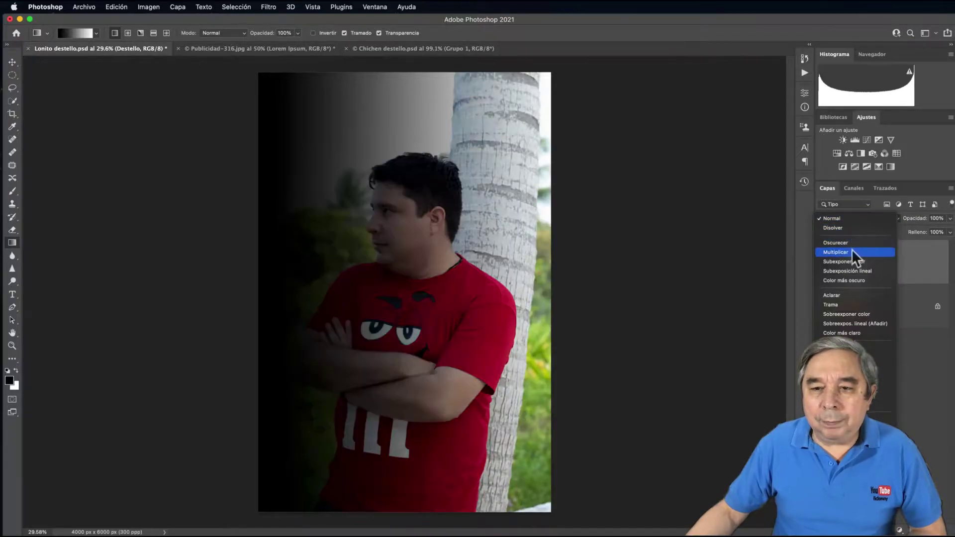
click(852, 252)
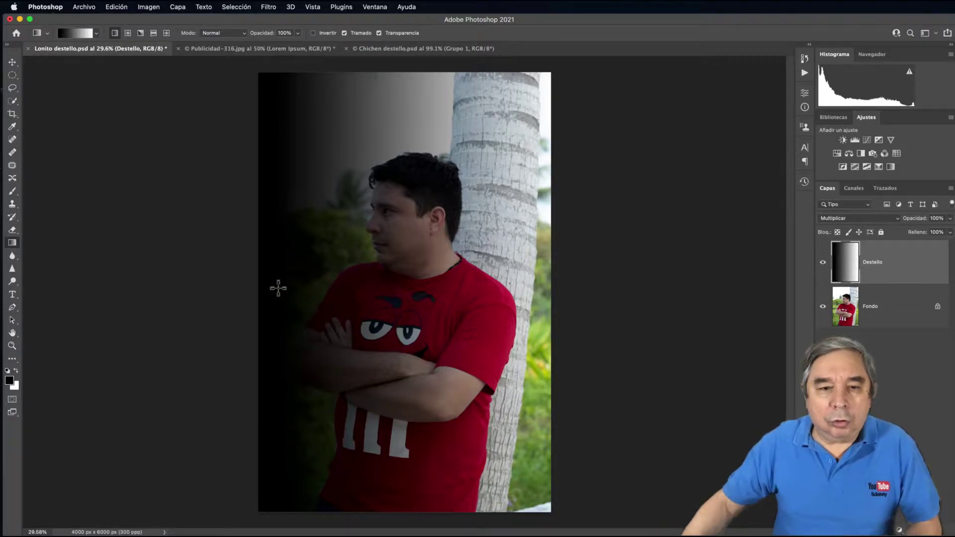
click(874, 220)
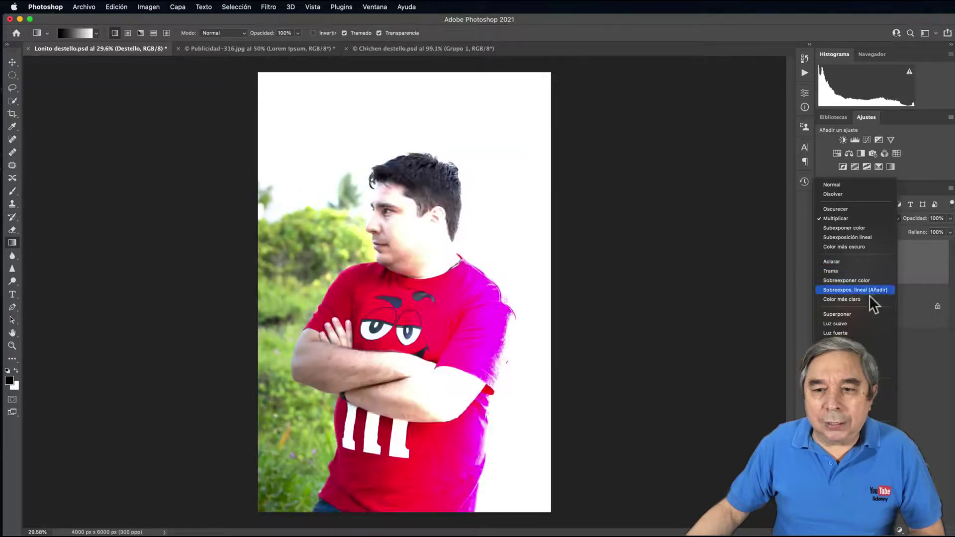
click(870, 273)
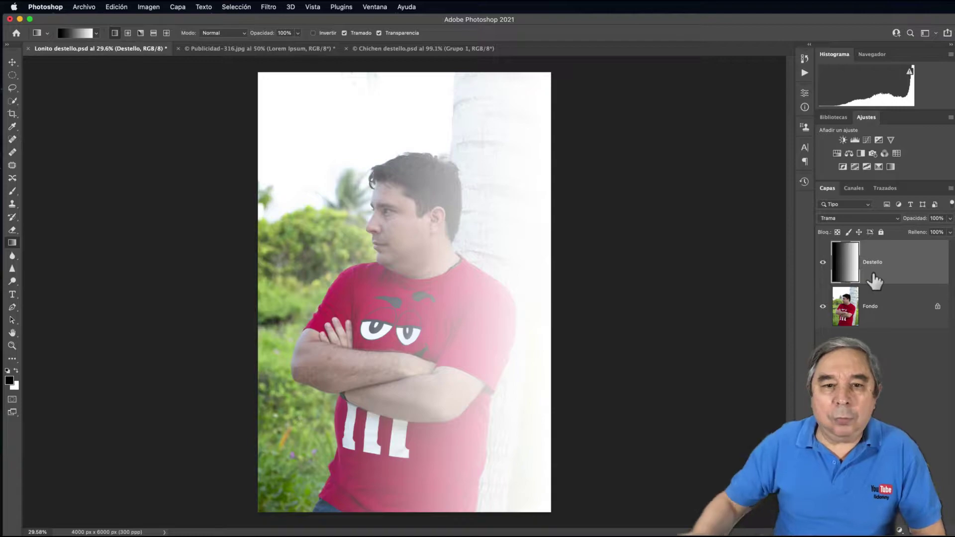
click(831, 219)
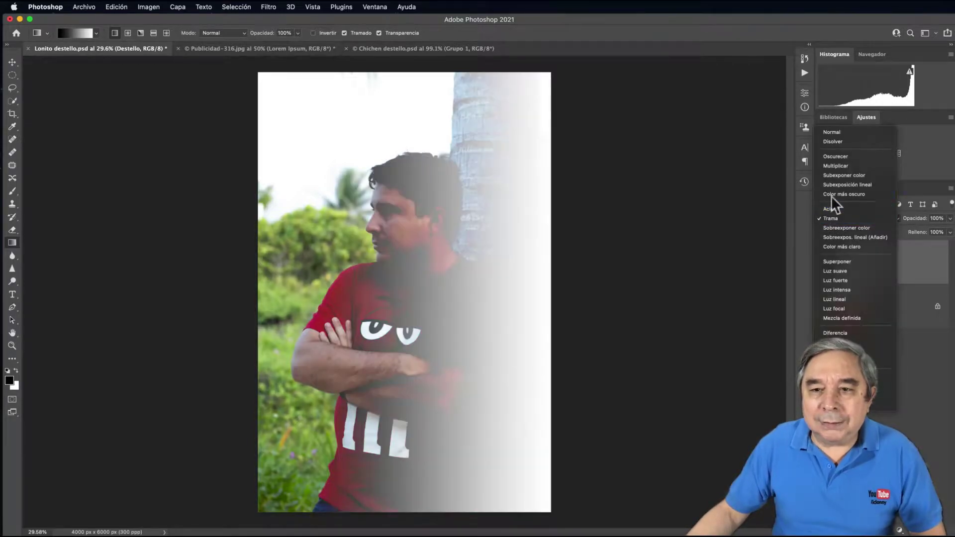
click(831, 131)
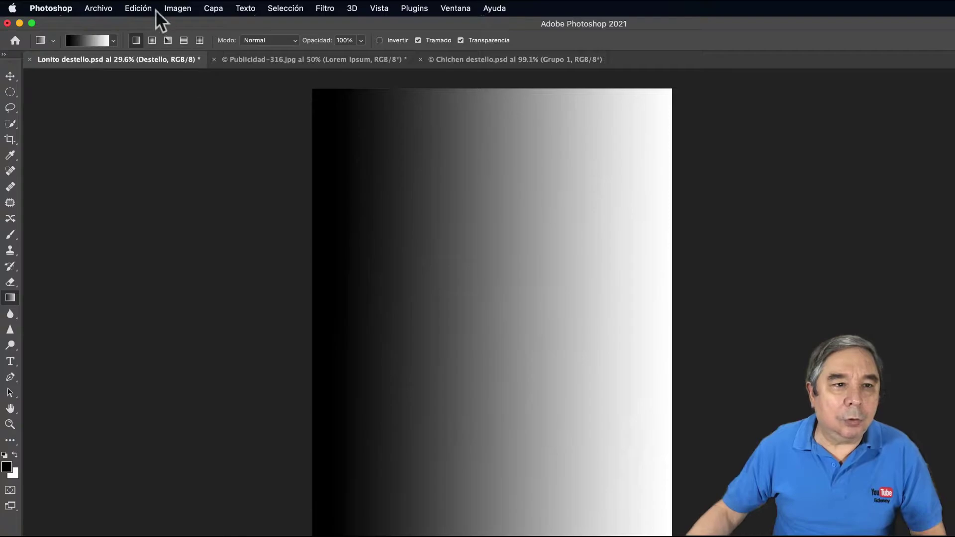
Fill the Destello layer with solid black using Edición > Rellenar
click(139, 9)
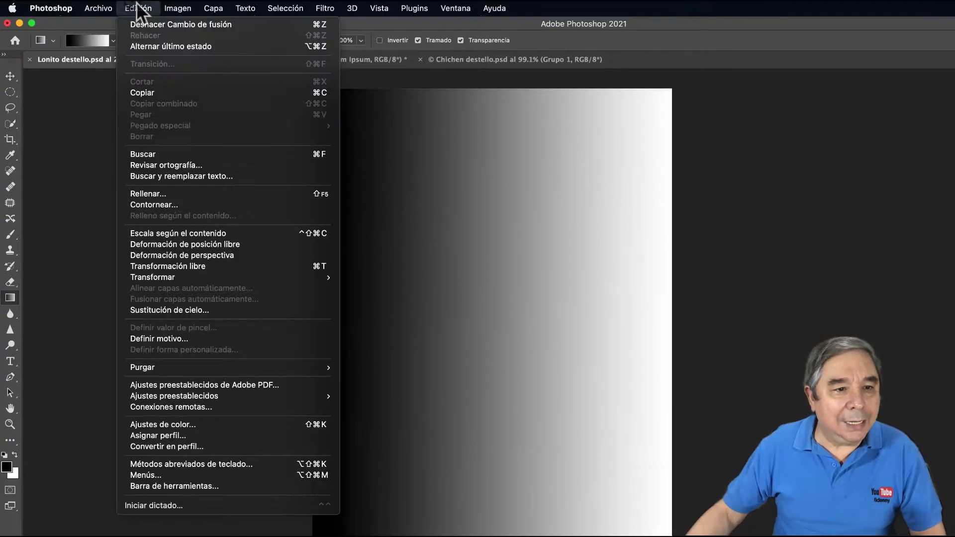
click(194, 192)
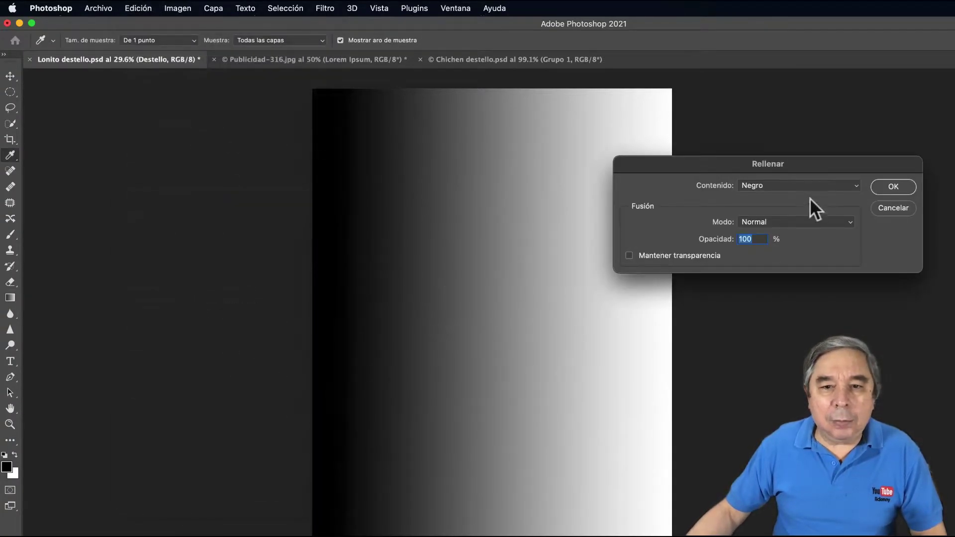
click(805, 185)
click(805, 185)
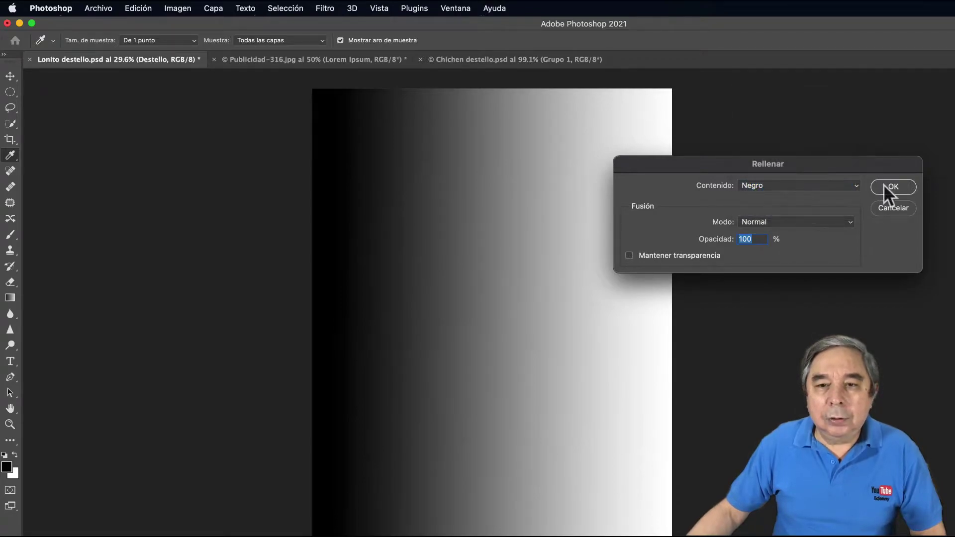
click(892, 185)
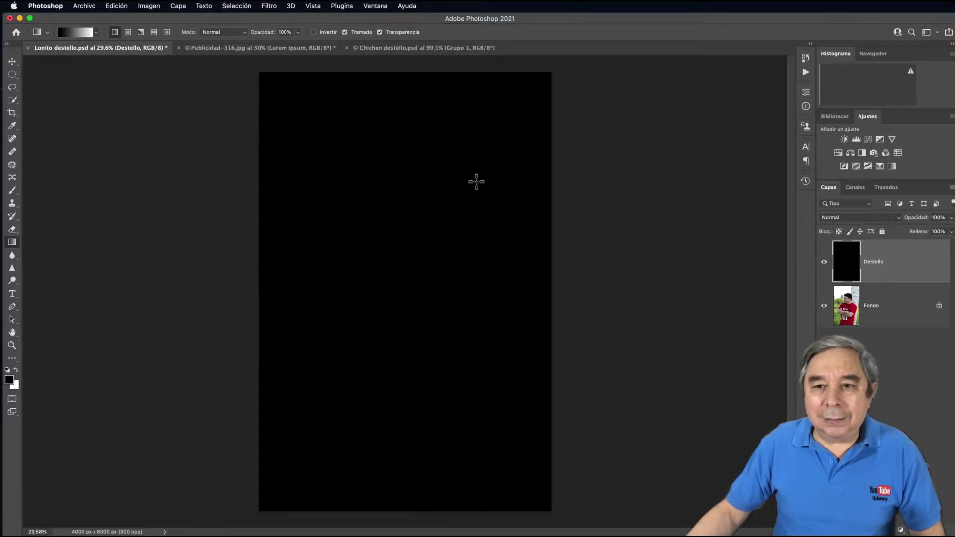
Render a Destello lens flare centred near the top of the black layer
click(270, 6)
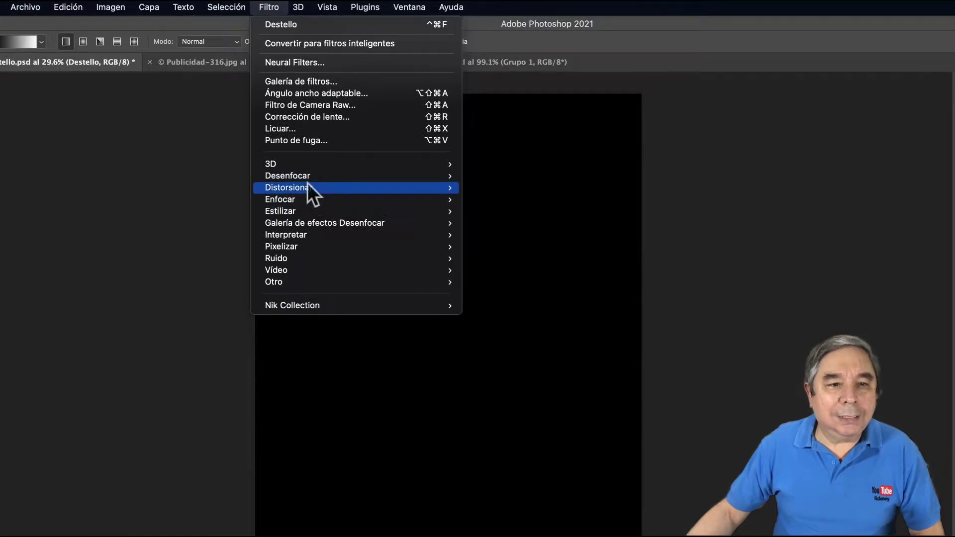
mouse_move(286, 235)
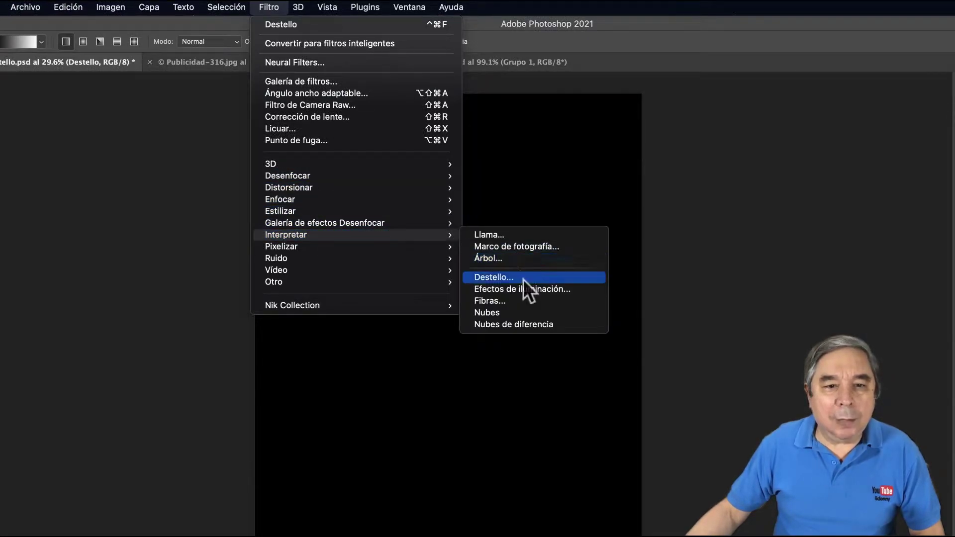
click(524, 280)
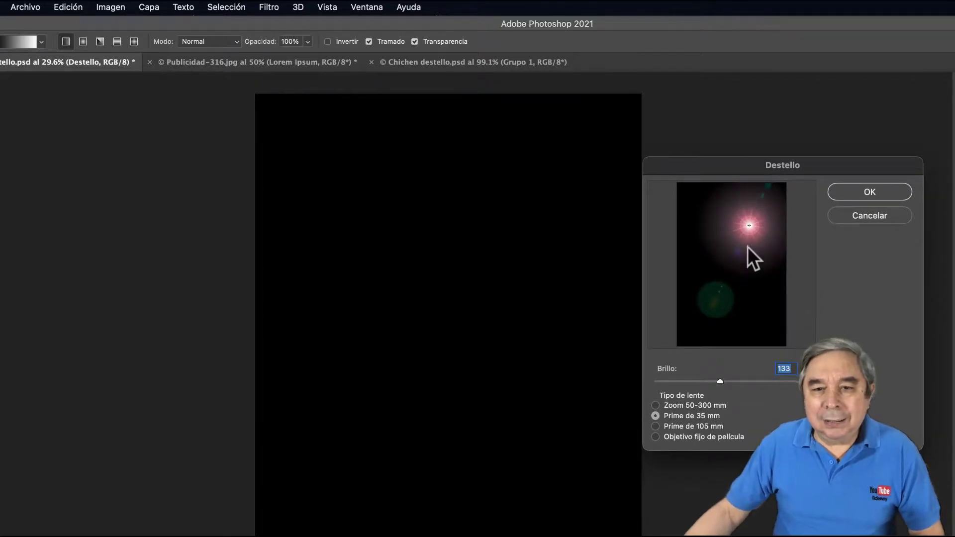
click(746, 226)
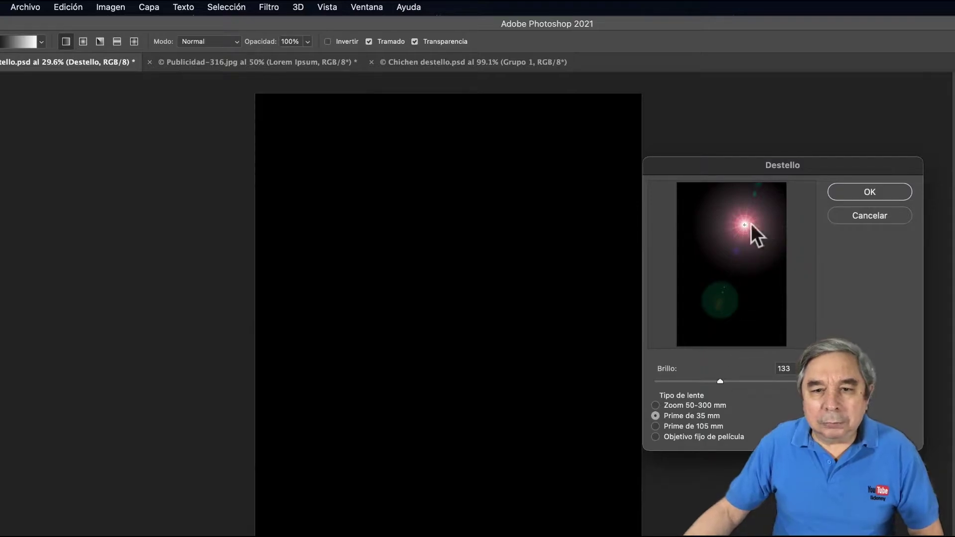
click(743, 223)
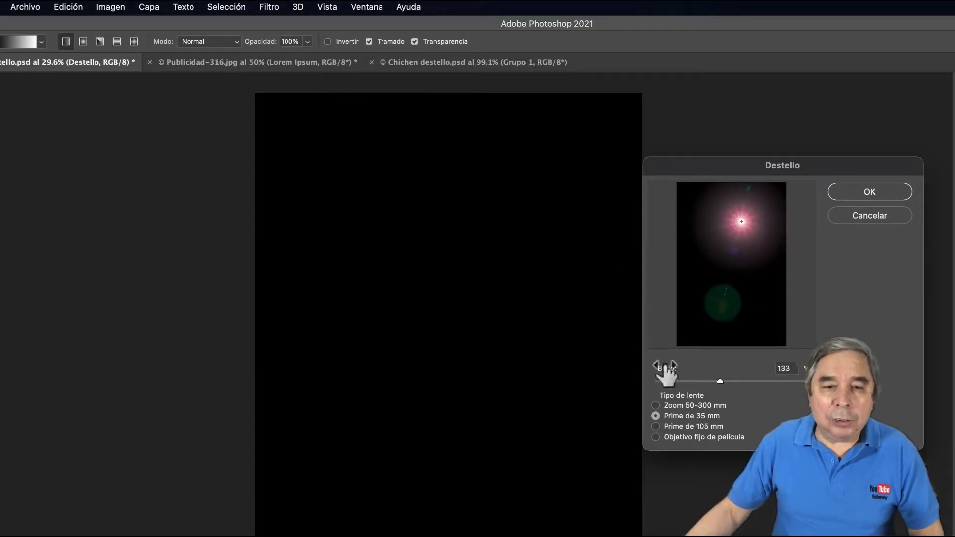
click(894, 194)
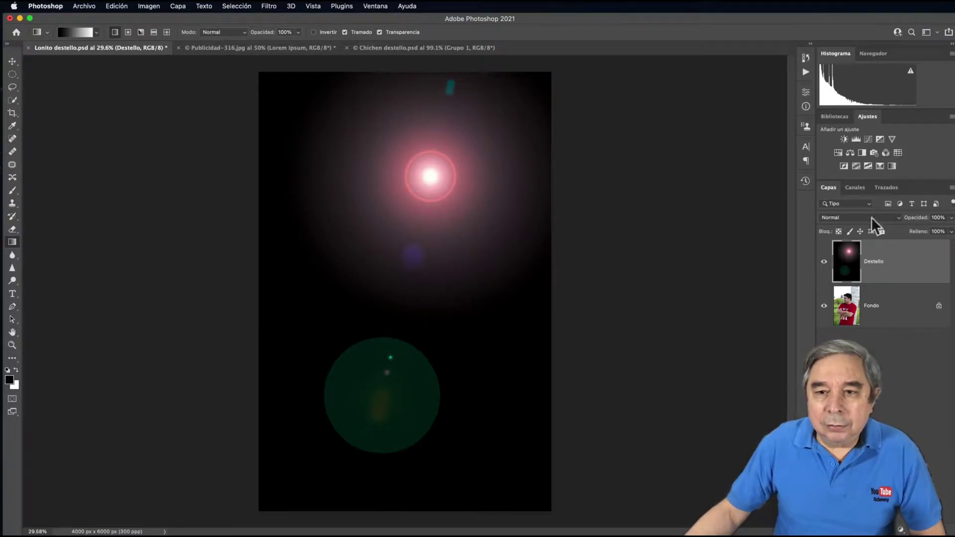
Blend Destello in Trama mode and move the flare up onto the top of the hair
click(846, 219)
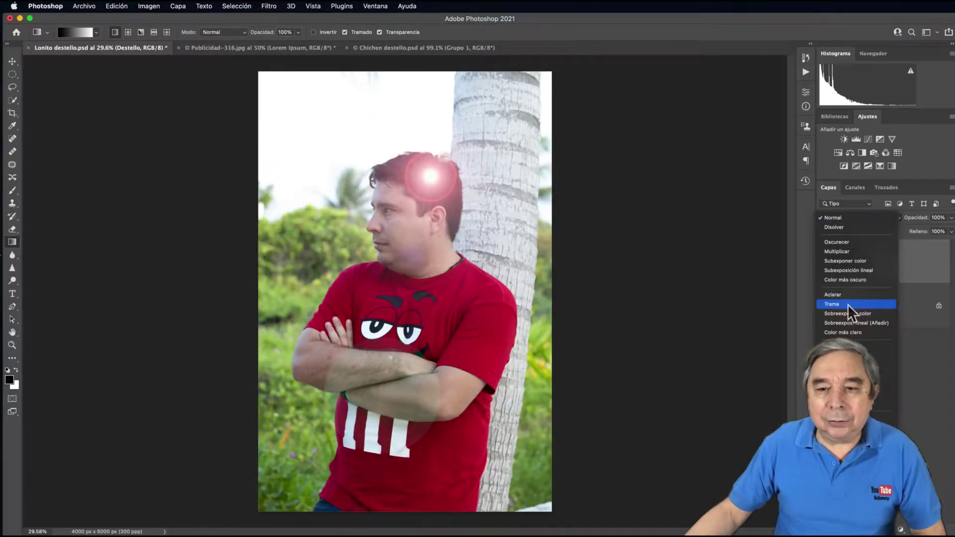
click(848, 304)
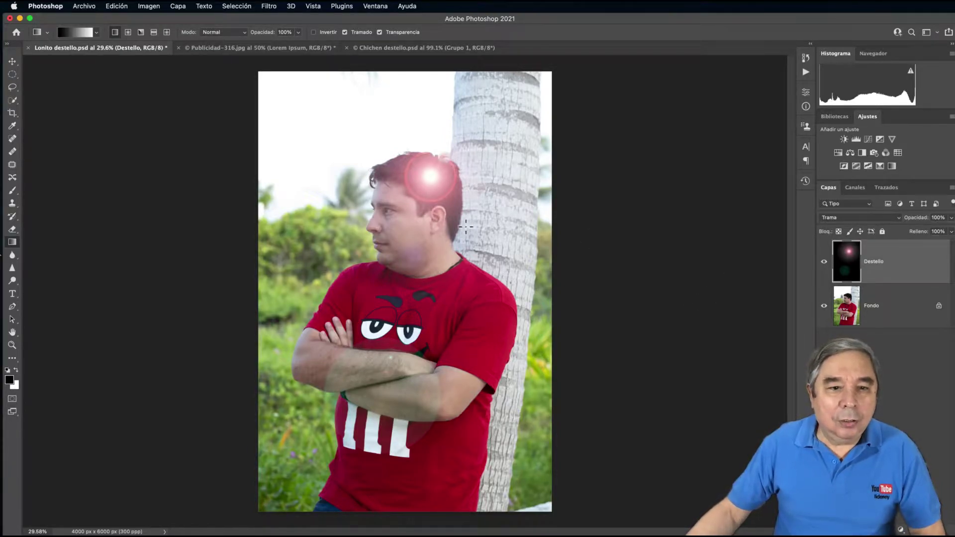
click(12, 63)
mouse_move(443, 198)
mouse_down()
mouse_move(447, 148)
mouse_move(453, 168)
mouse_up()
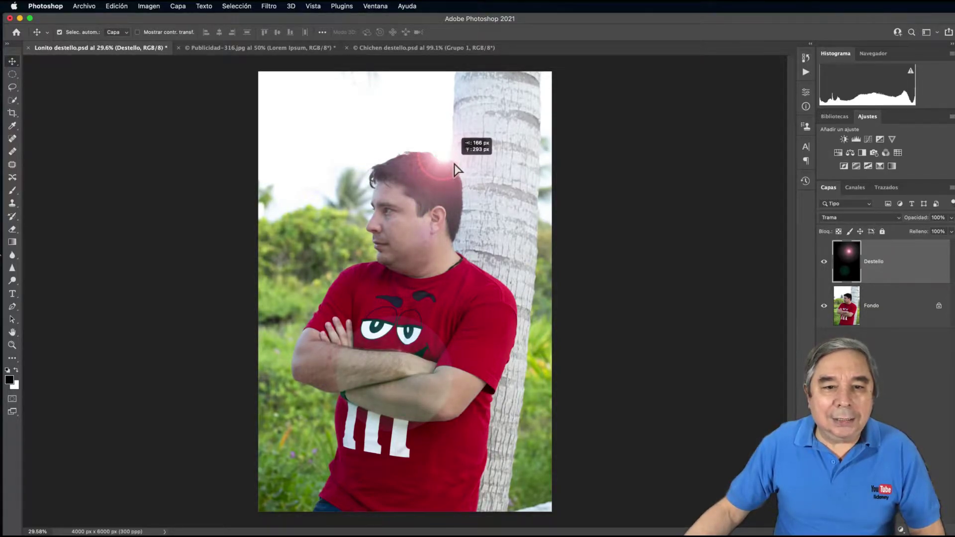
drag(454, 172, 455, 165)
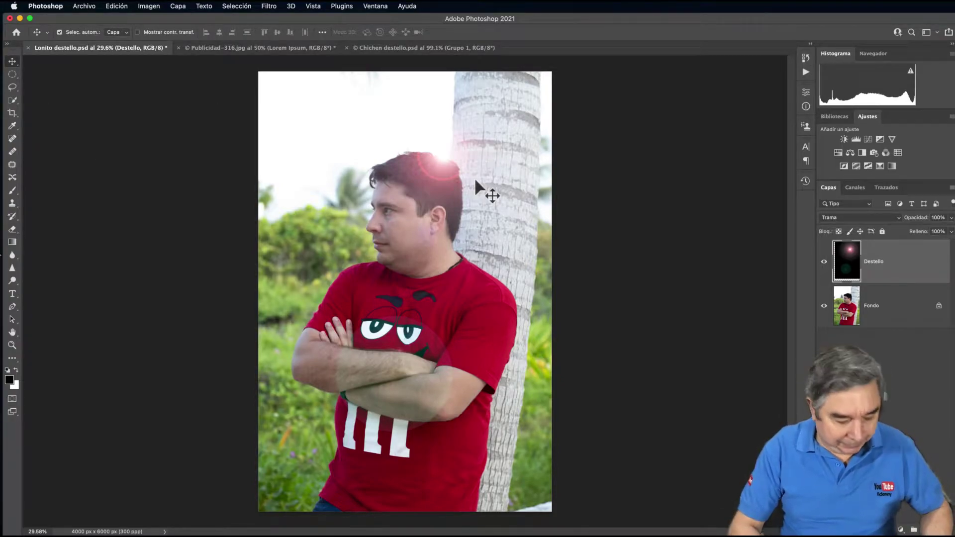
Scale the flare layer to about 107.5%, rotate it about 5.6°, nudge it, and commit
key(super+t)
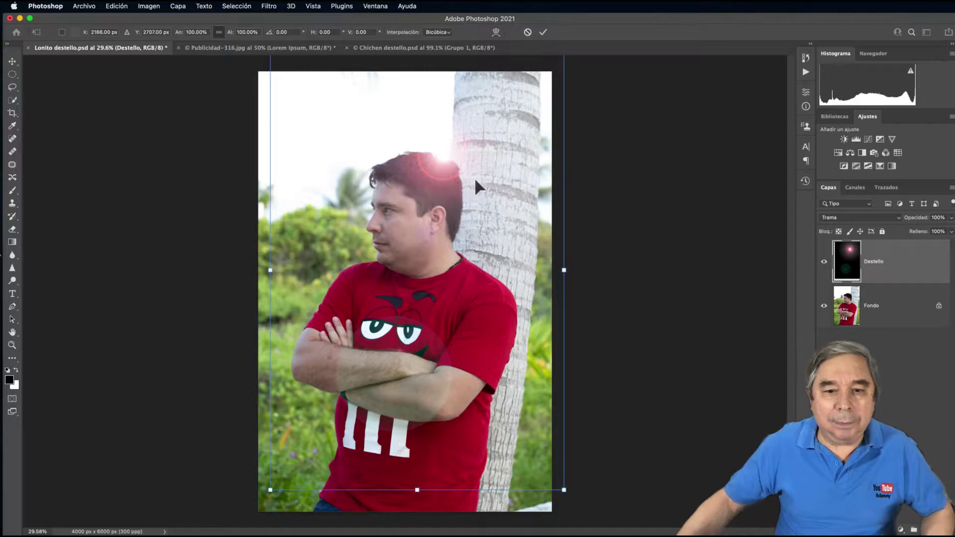
key(super+0)
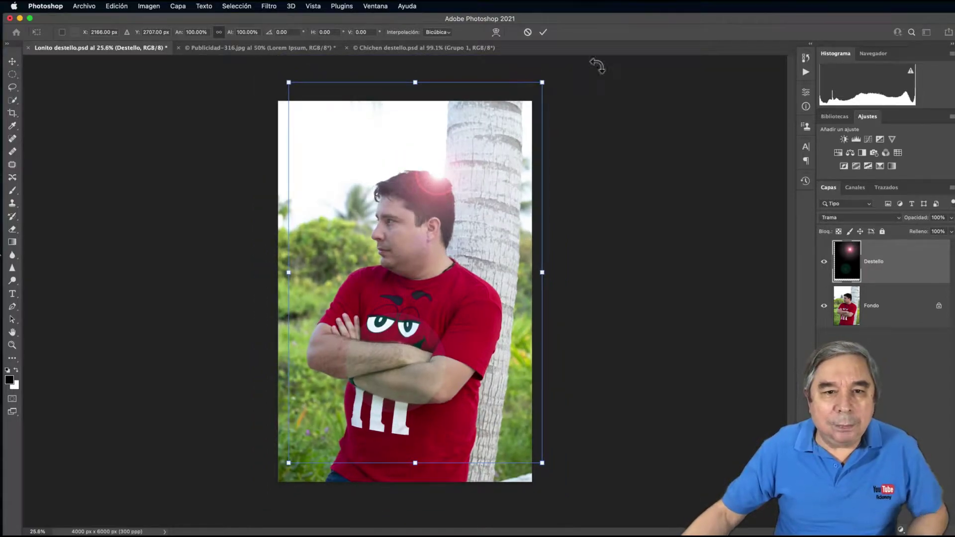
drag(544, 83, 561, 55)
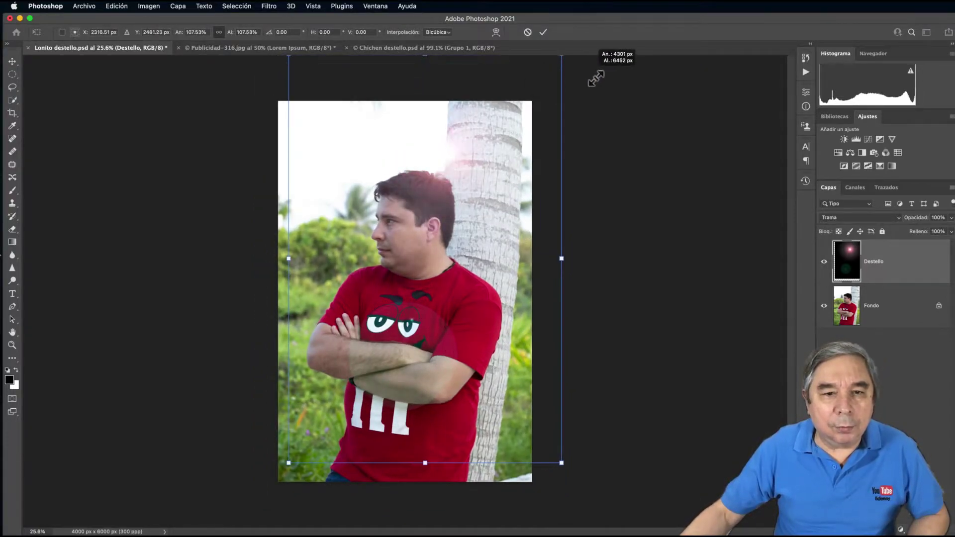
drag(405, 191, 403, 204)
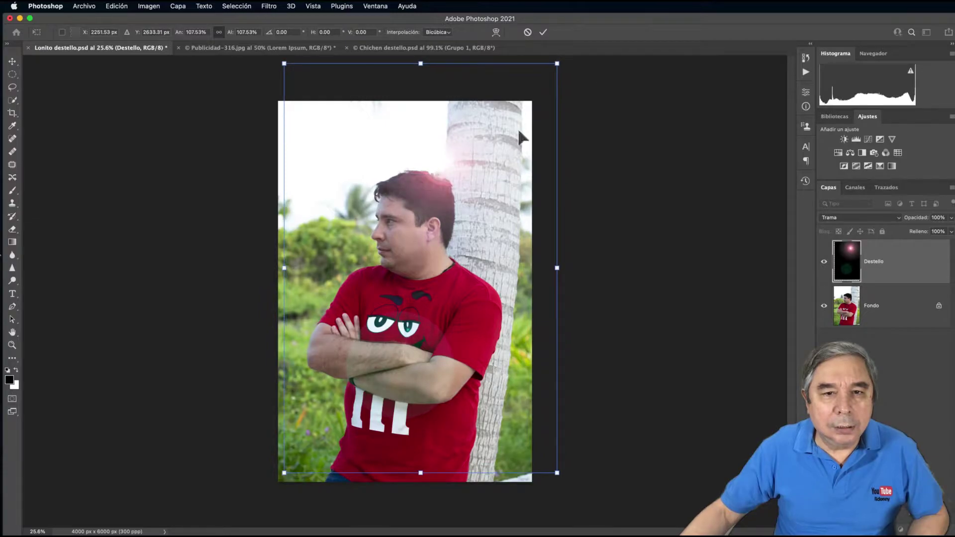
drag(573, 70, 578, 102)
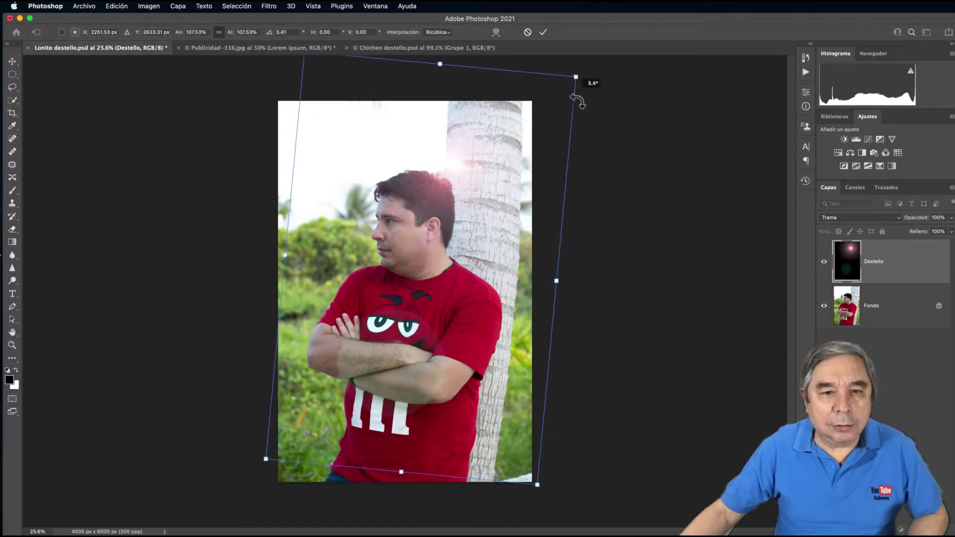
mouse_move(416, 255)
mouse_down()
mouse_move(406, 260)
mouse_move(411, 269)
mouse_up()
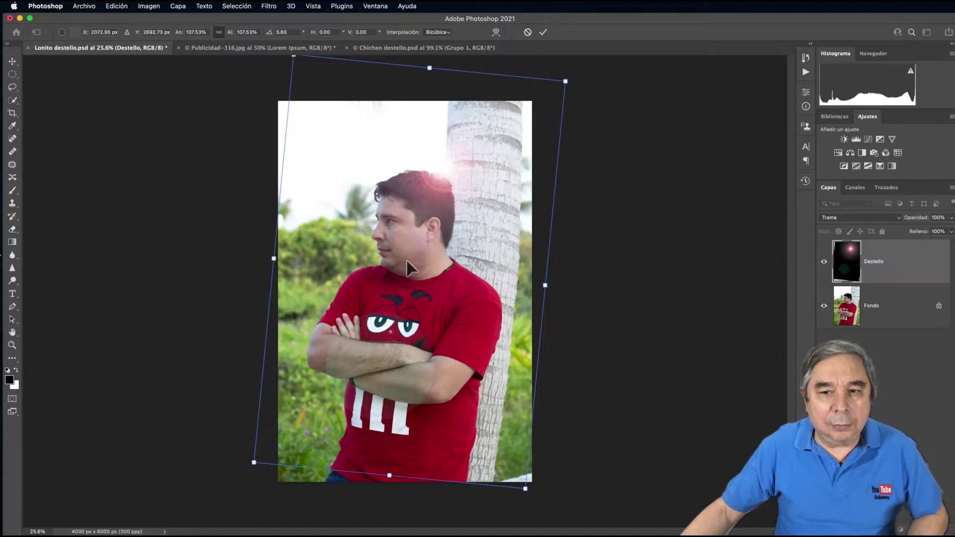
click(543, 32)
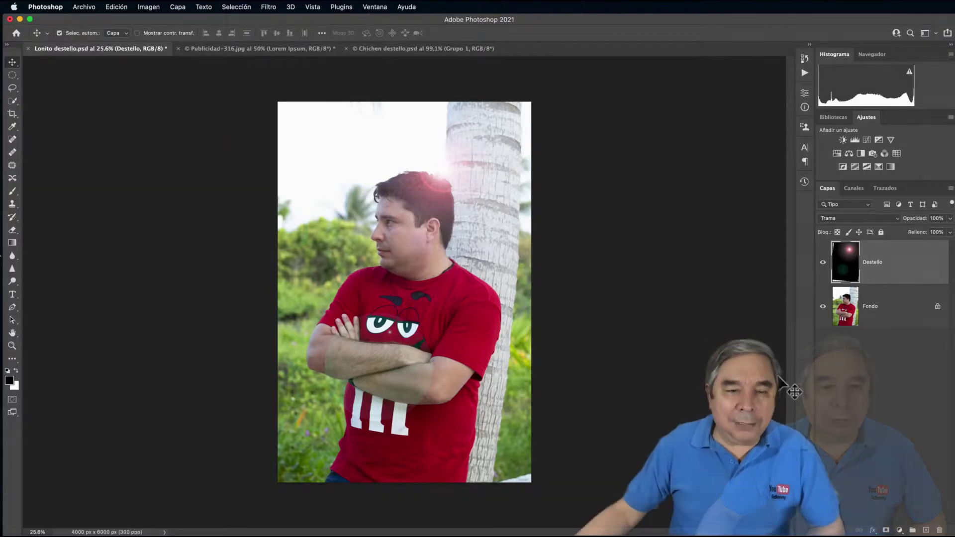
Switch Destello to Normal and apply a 45 px tilt-shift blur centred on the flare
click(848, 219)
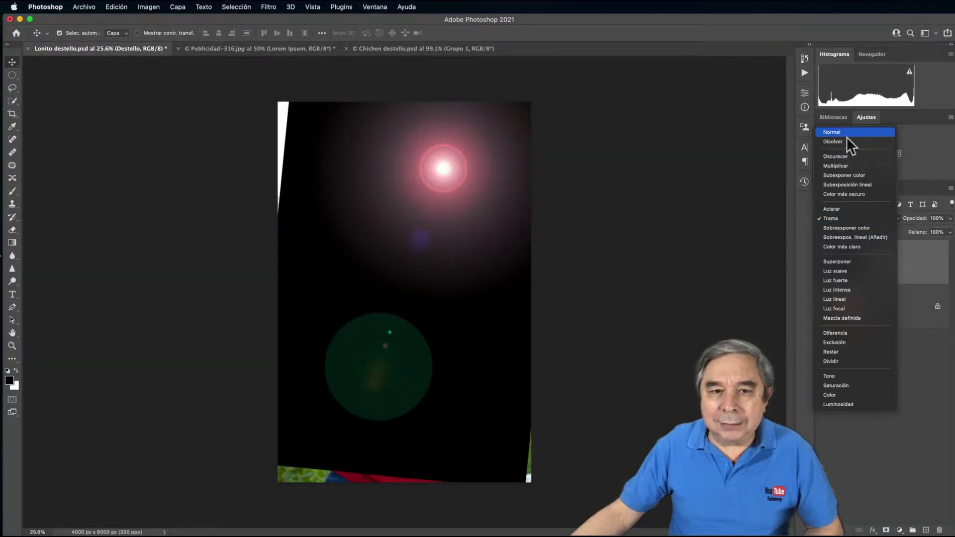
click(846, 136)
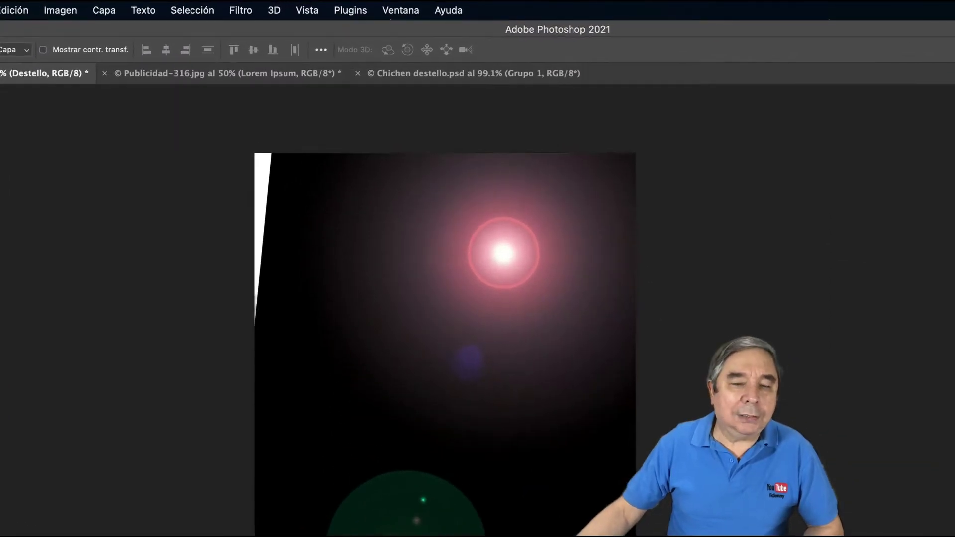
click(240, 11)
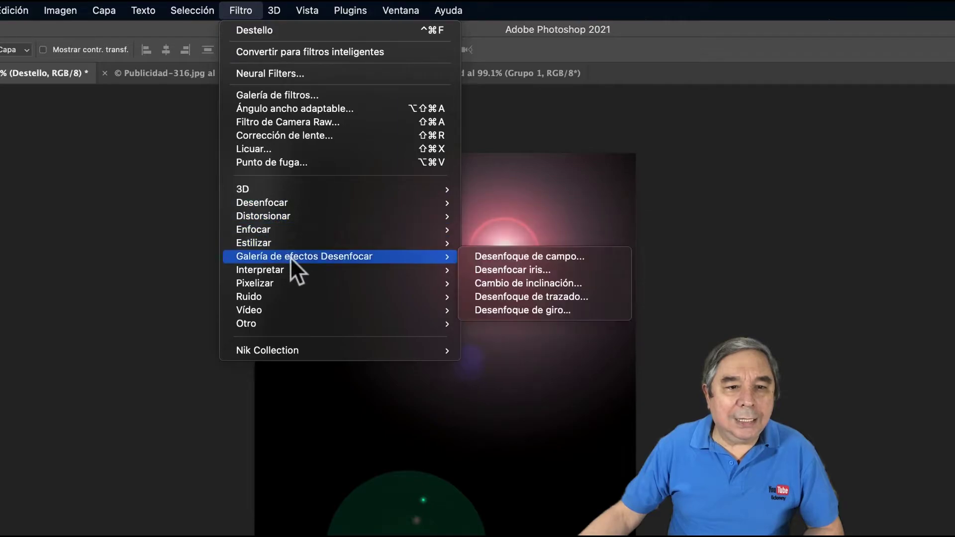
mouse_move(304, 256)
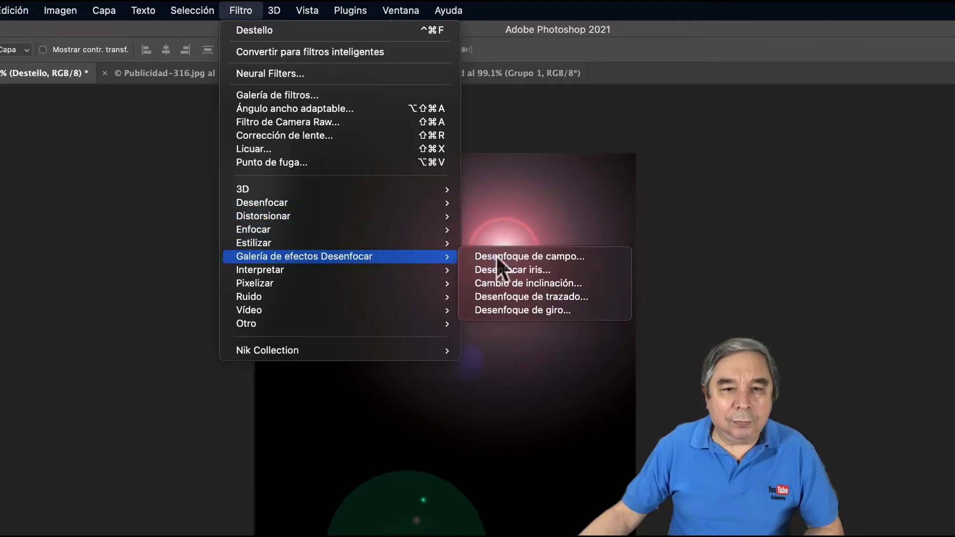
click(605, 284)
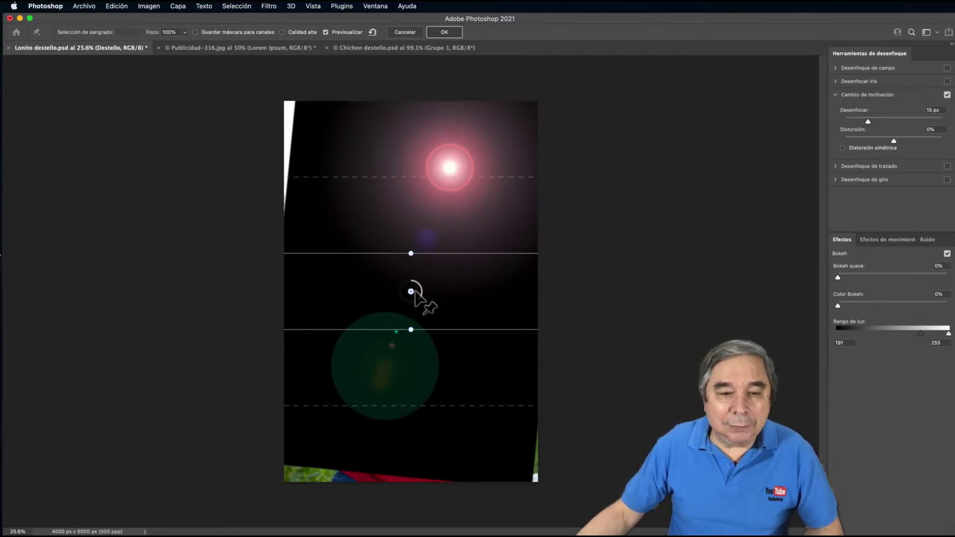
drag(411, 291, 451, 167)
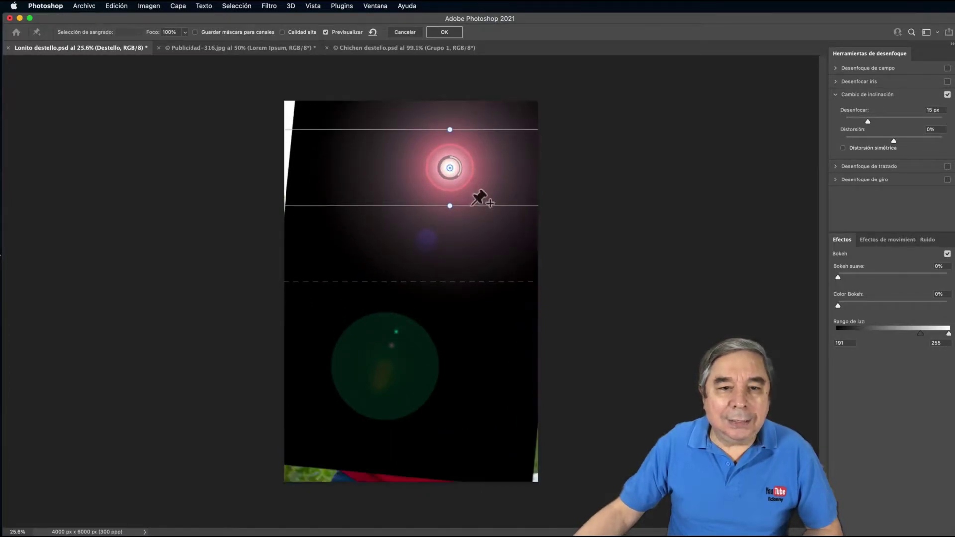
drag(457, 183, 456, 180)
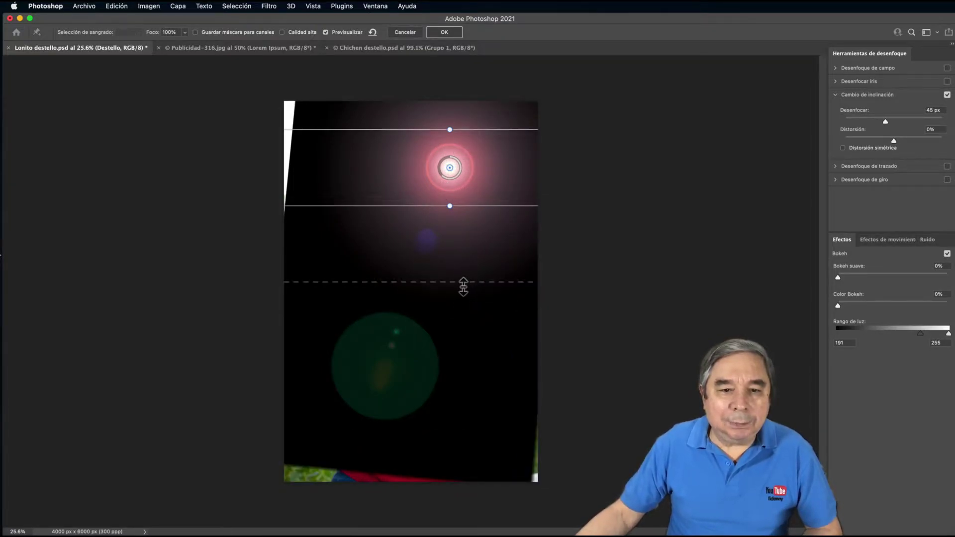
drag(464, 291, 462, 310)
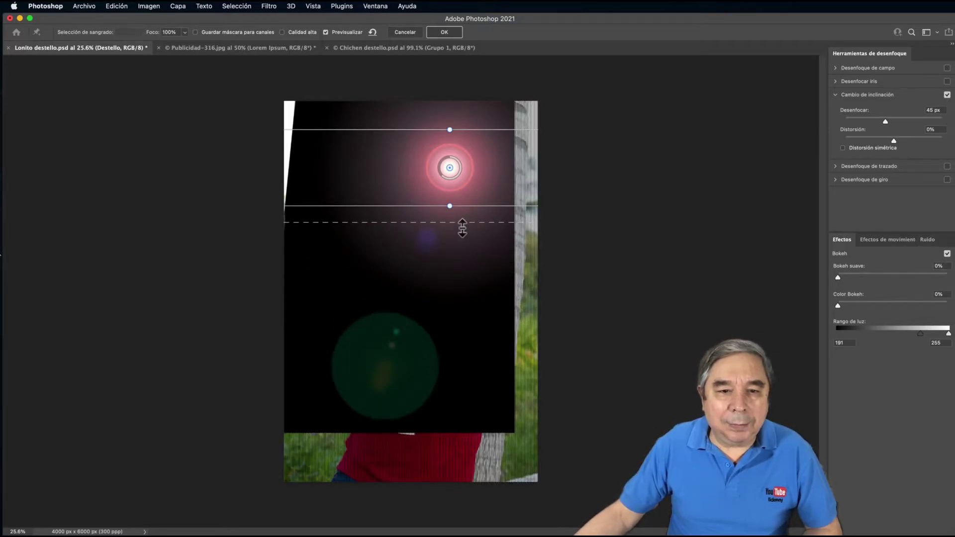
drag(462, 229, 452, 347)
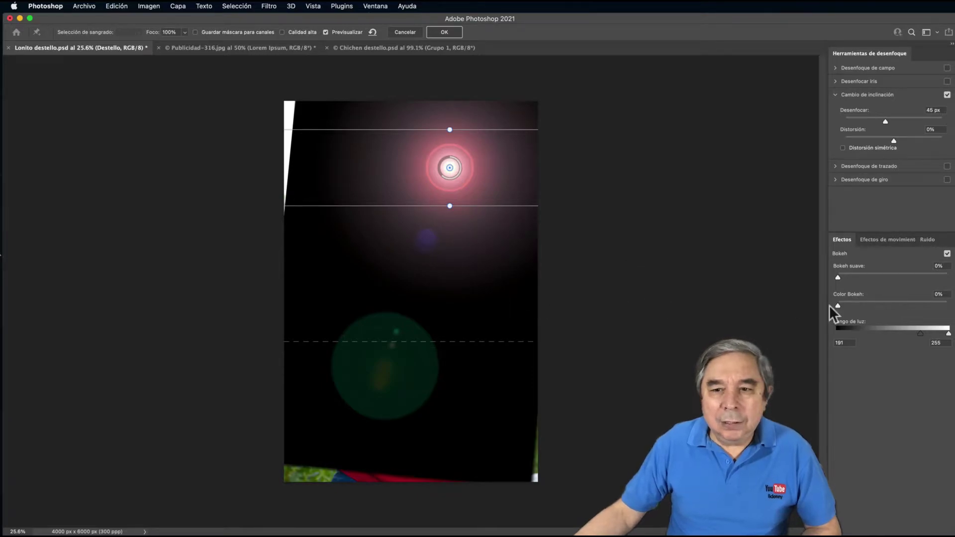
click(446, 33)
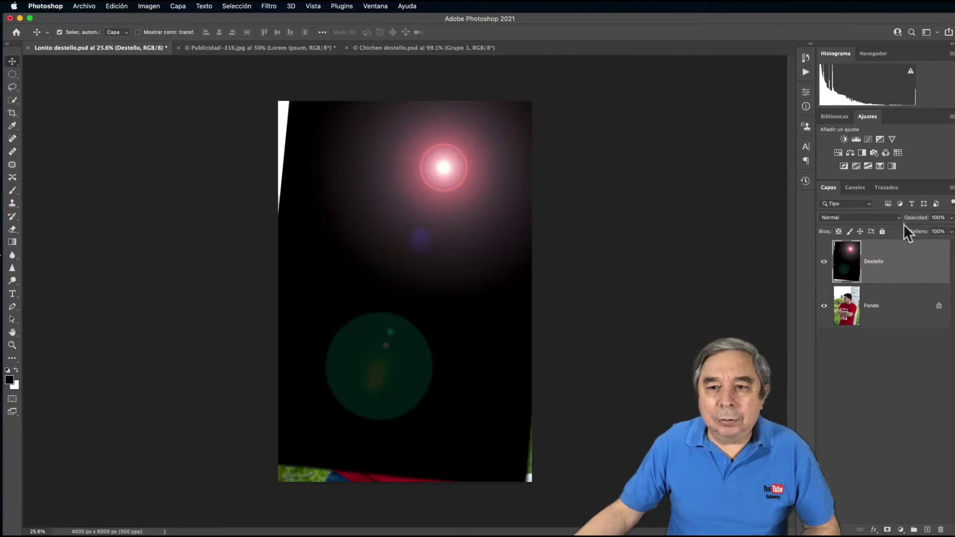
Set the blurred Destello layer back to Trama and reposition the flare over the head
click(857, 219)
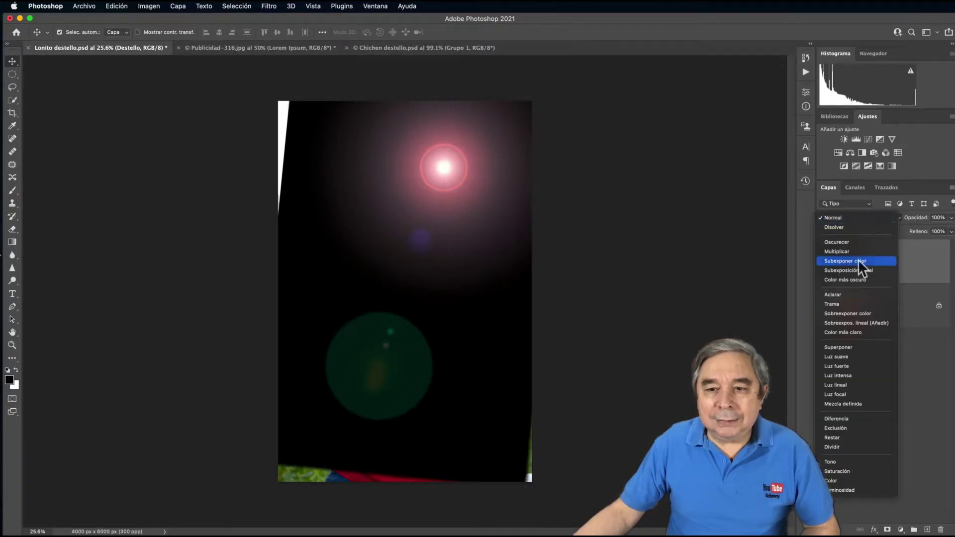
click(860, 304)
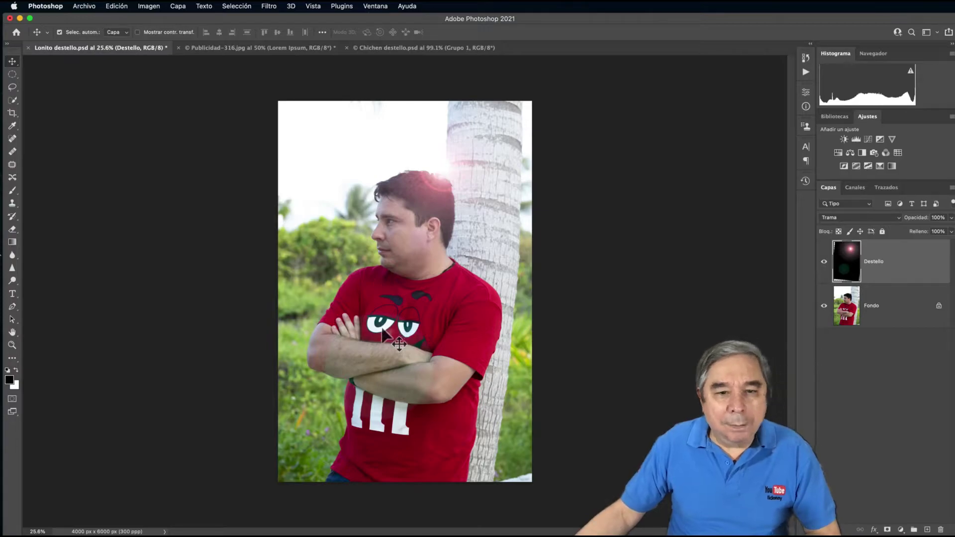
drag(436, 195, 432, 200)
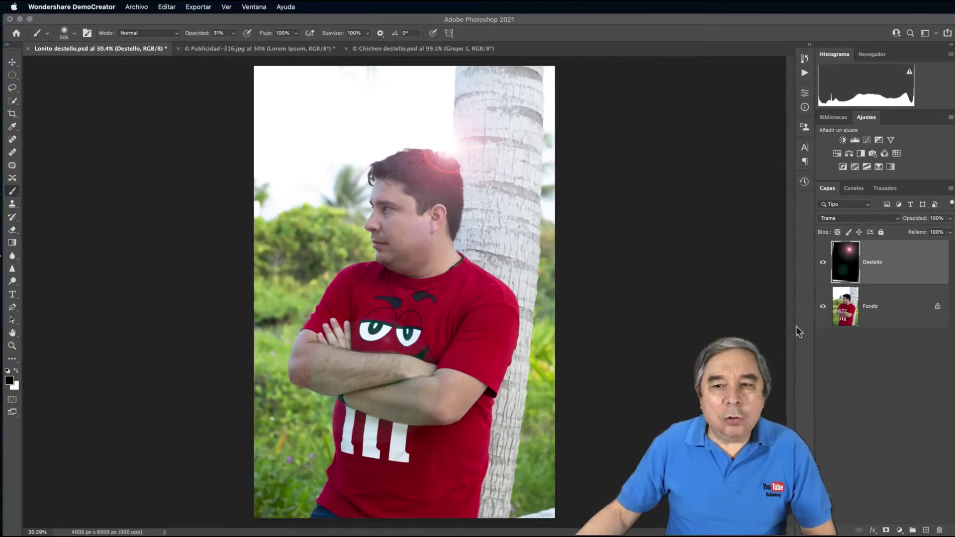
Add a mask to Destello and paint black at 31% brush opacity over the hair
click(888, 532)
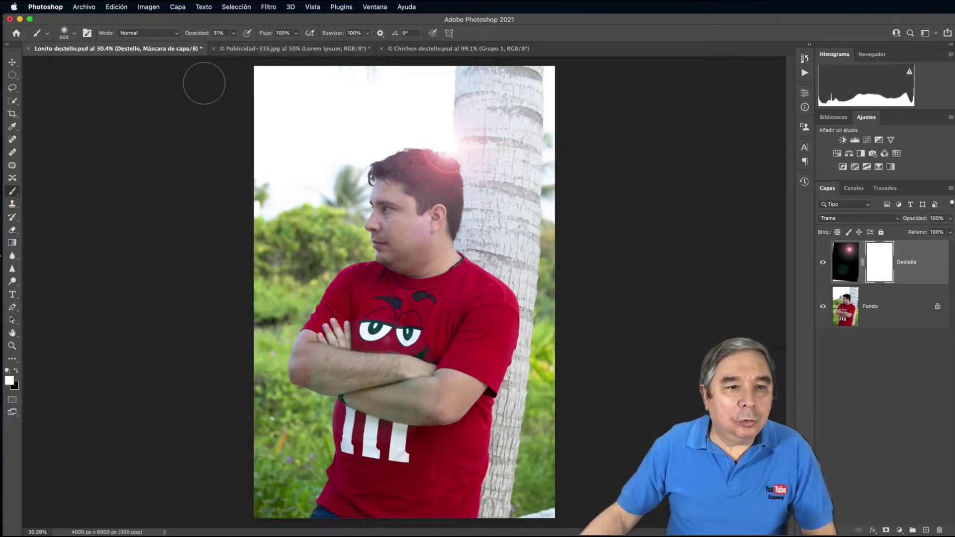
click(232, 33)
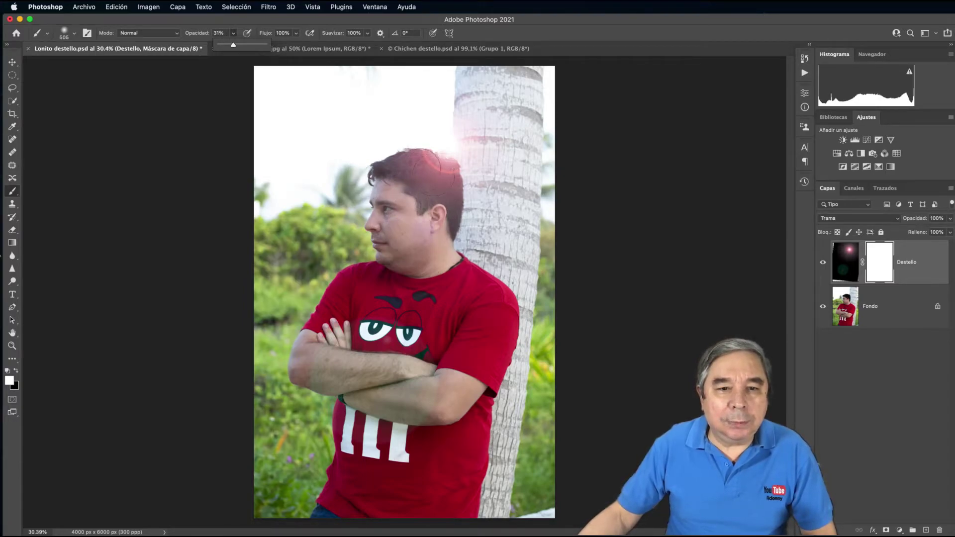
click(423, 169)
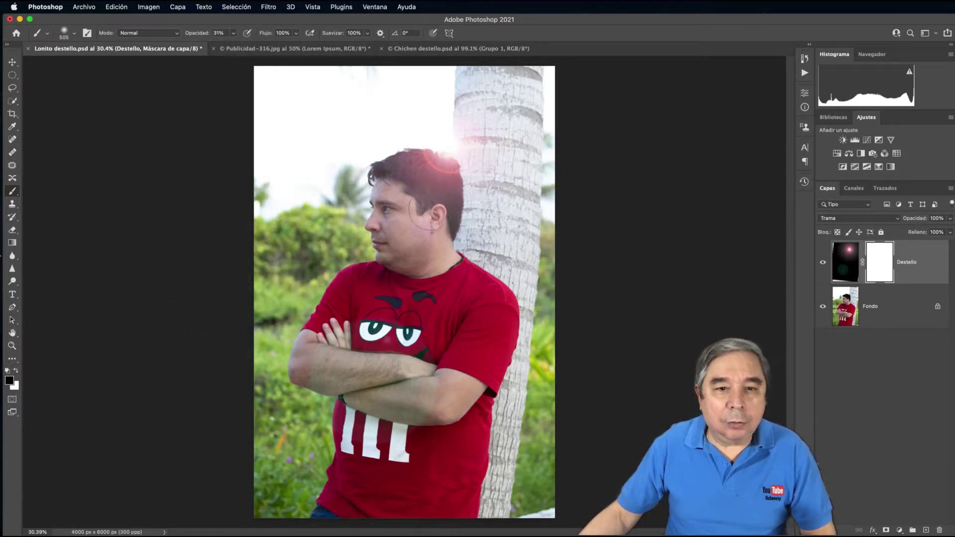
drag(429, 167, 422, 160)
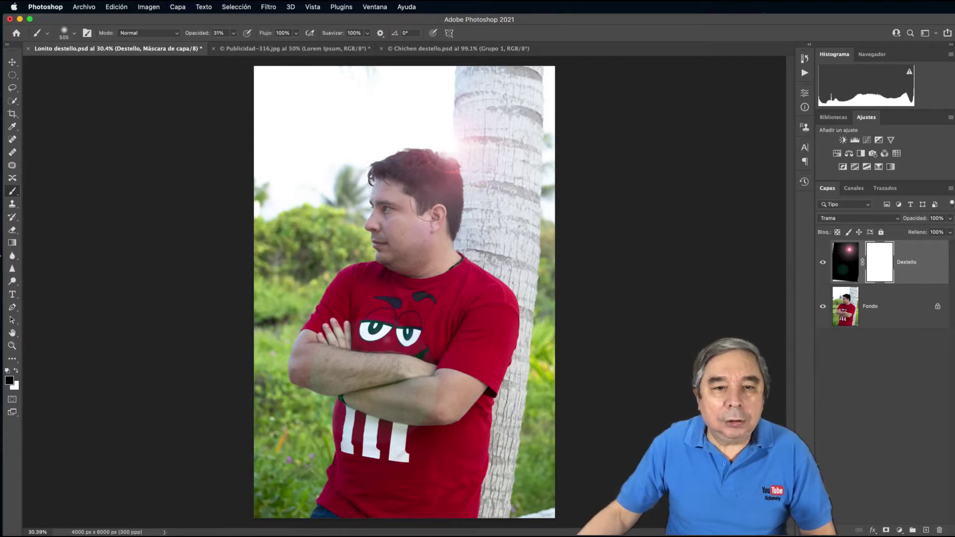
drag(450, 184, 448, 205)
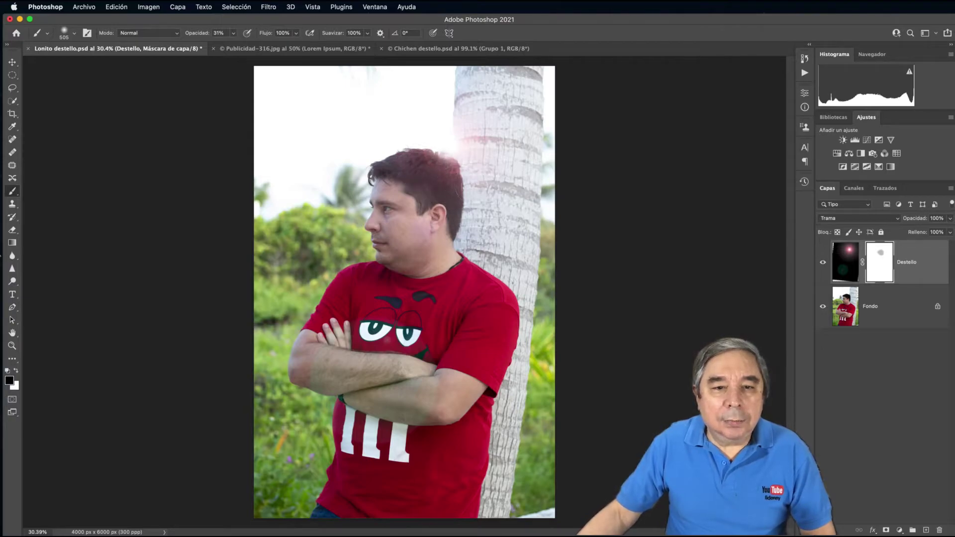
click(469, 176)
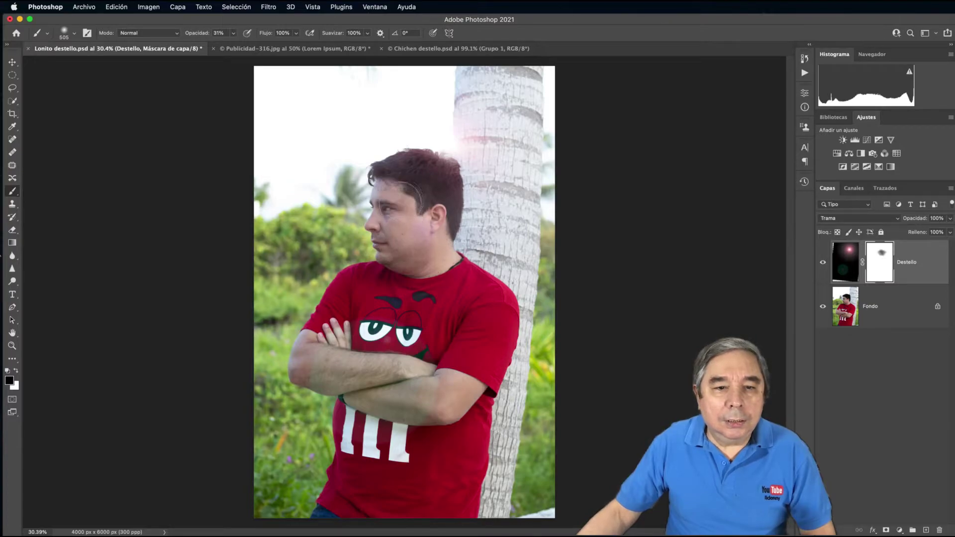
click(390, 193)
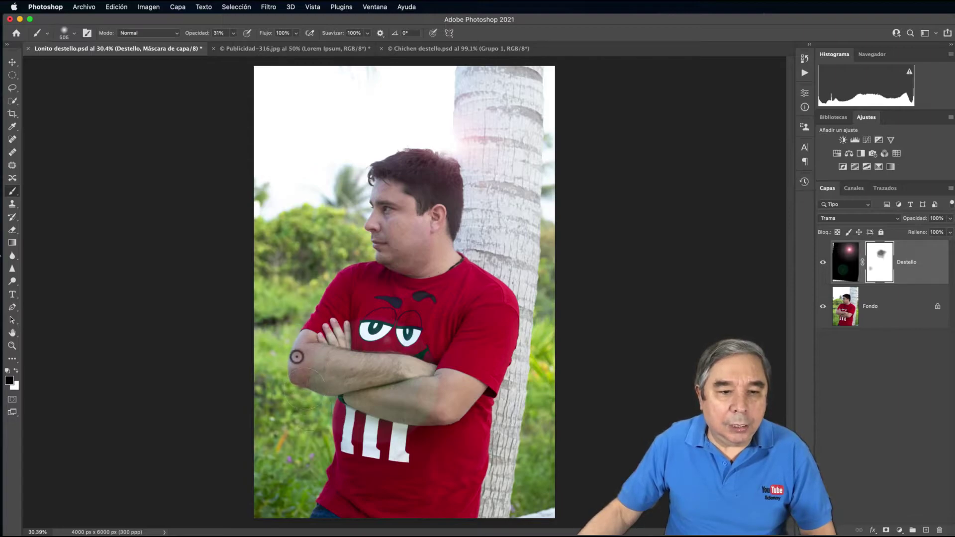
Paint the mask black over the elbow and along the forearm to hide the flare tint
click(314, 340)
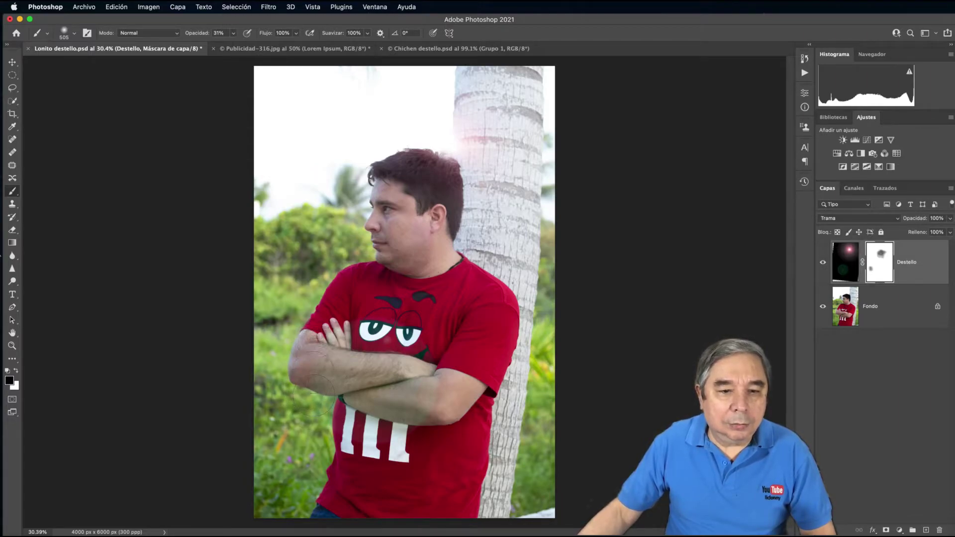
click(313, 340)
click(299, 368)
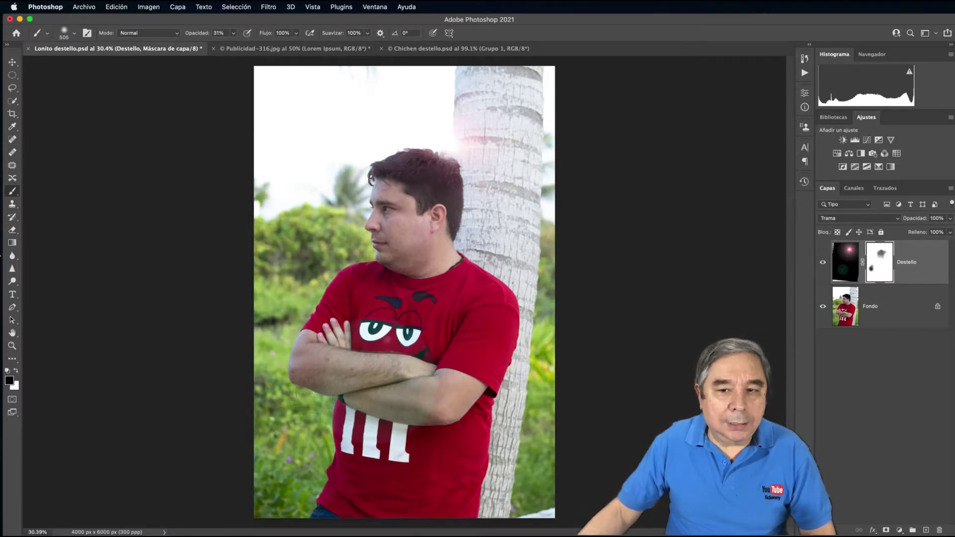
click(301, 340)
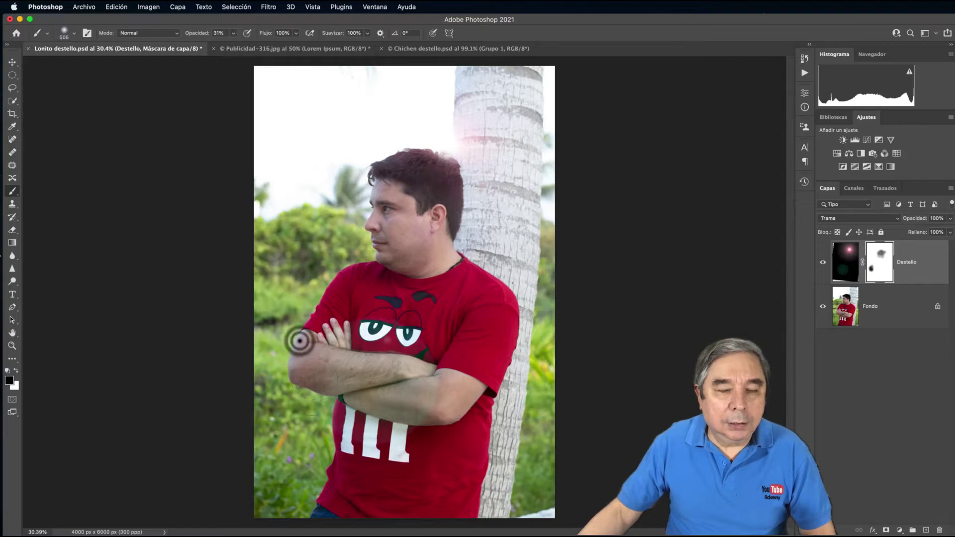
click(335, 366)
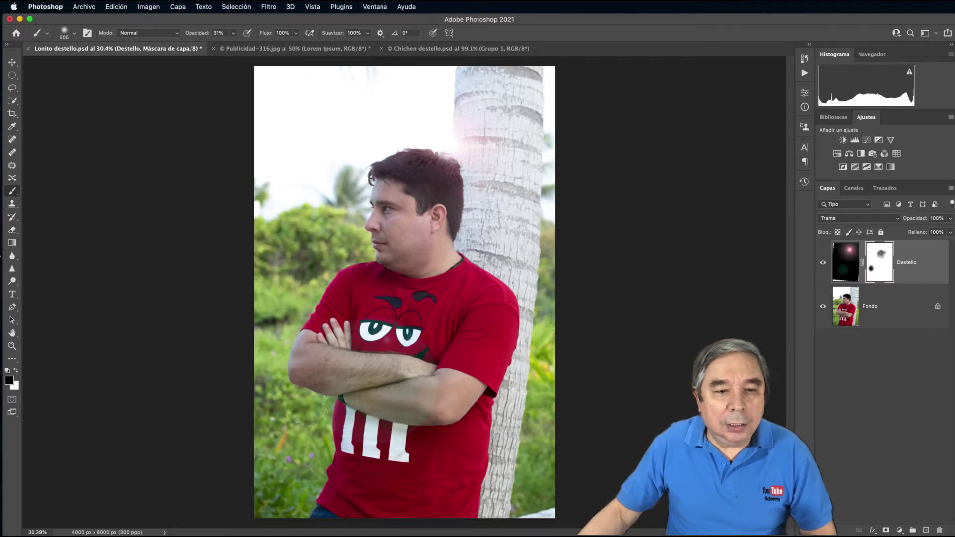
click(355, 369)
click(309, 372)
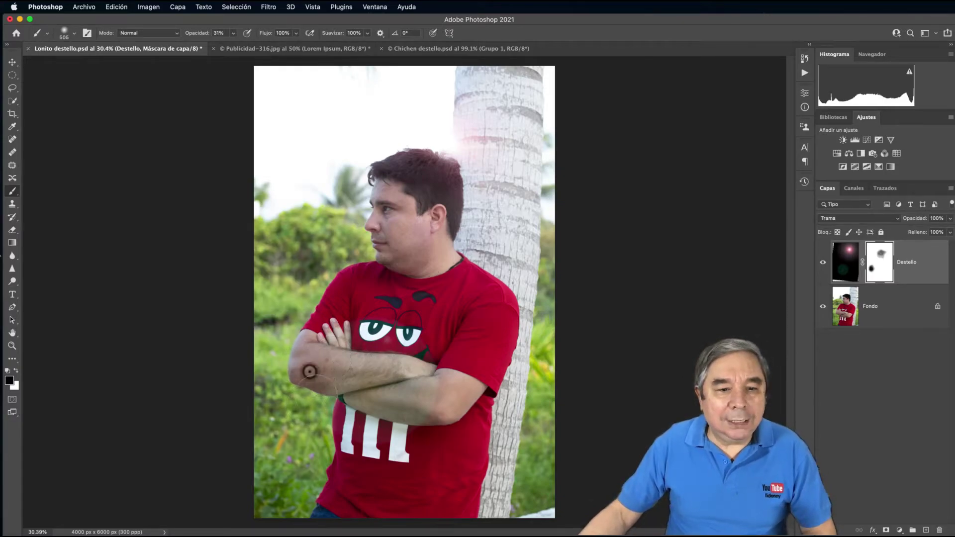
click(348, 370)
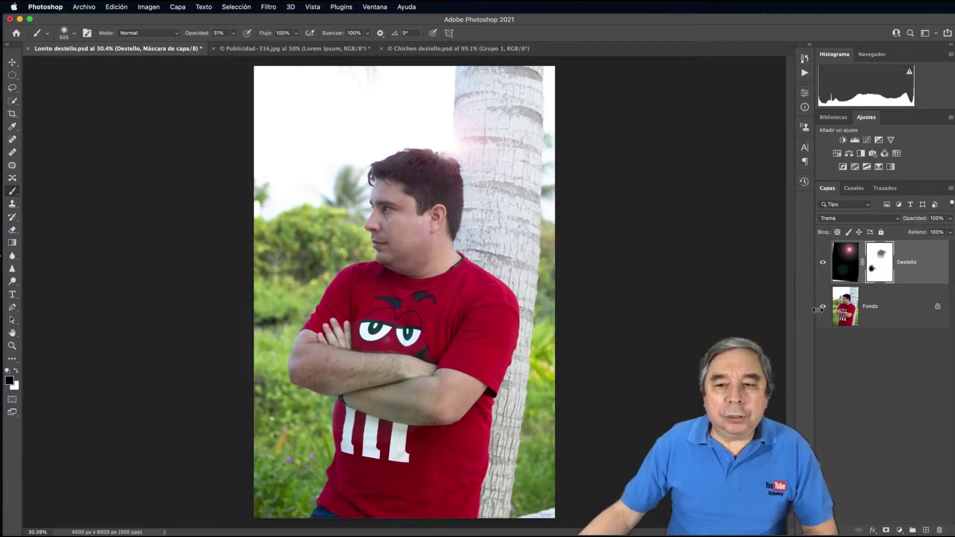
Toggle Destello to compare, then mask more flare off the elbow and forearm
click(823, 264)
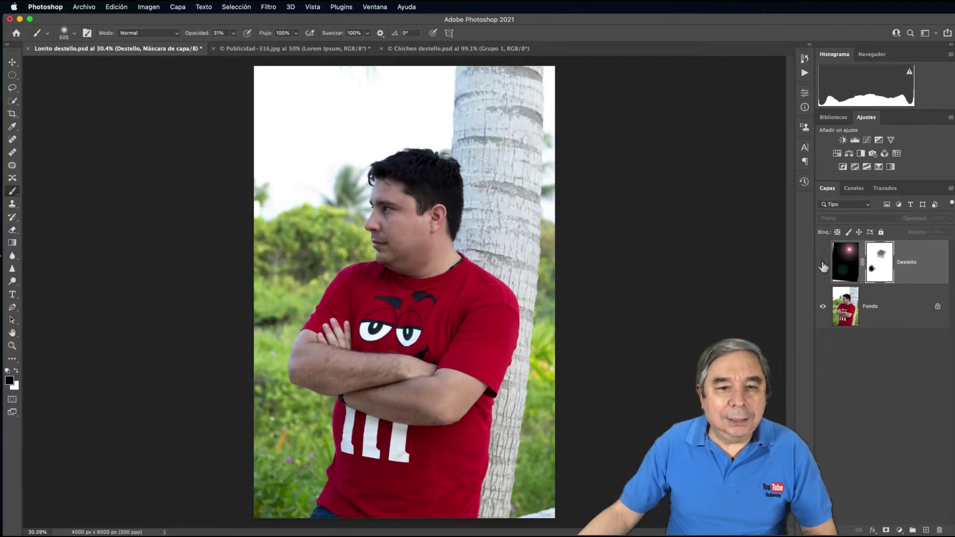
click(823, 263)
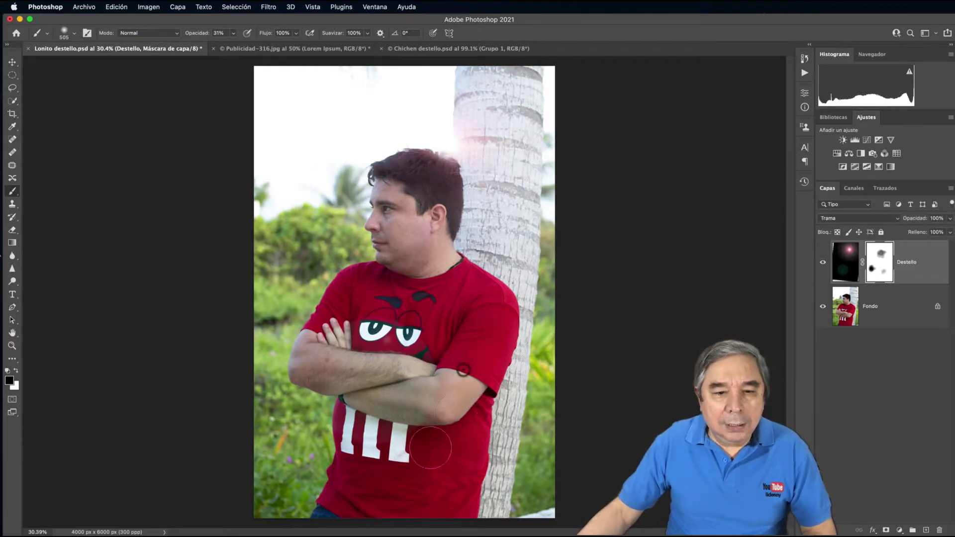
drag(463, 373, 462, 418)
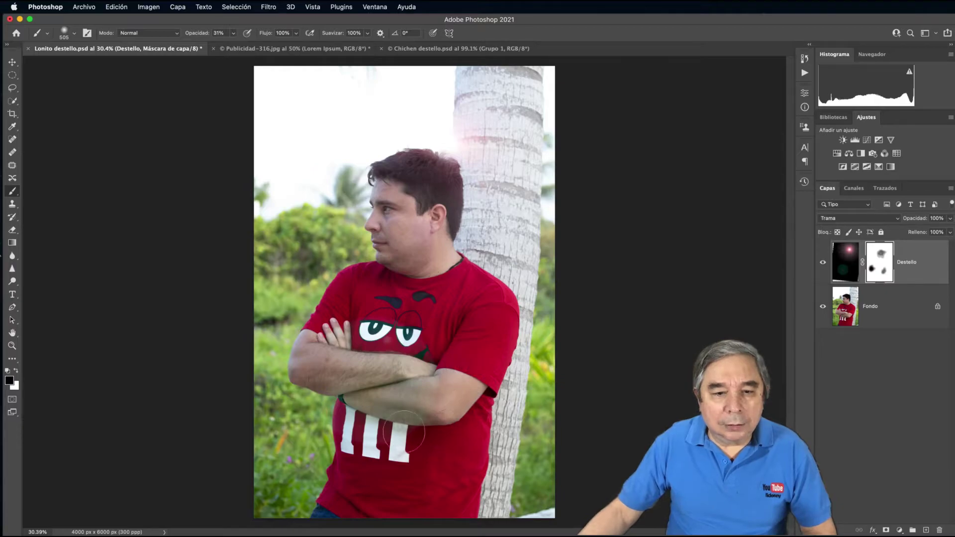
drag(461, 373, 464, 389)
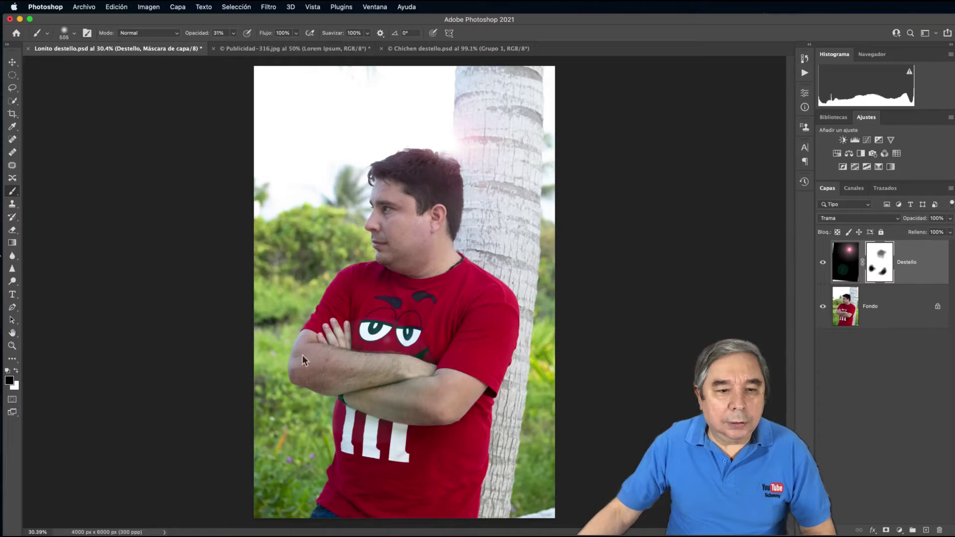
click(307, 332)
click(321, 362)
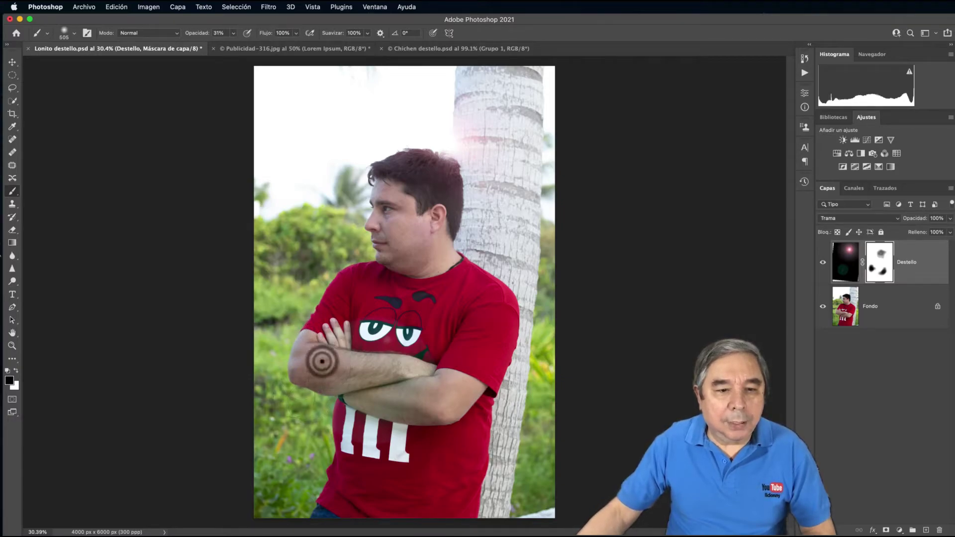
click(324, 355)
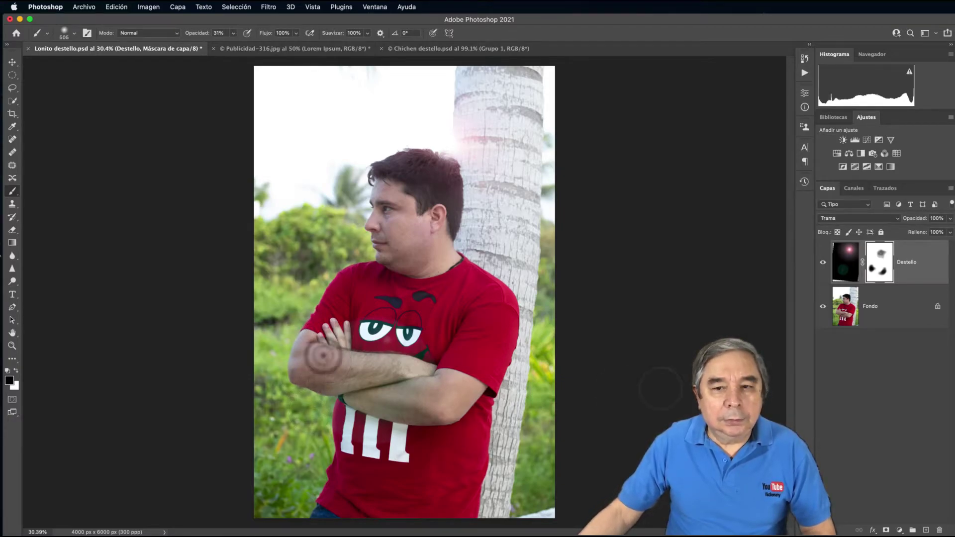
Toggle Destello to compare again, then mask the flare tint off the cheek
click(823, 263)
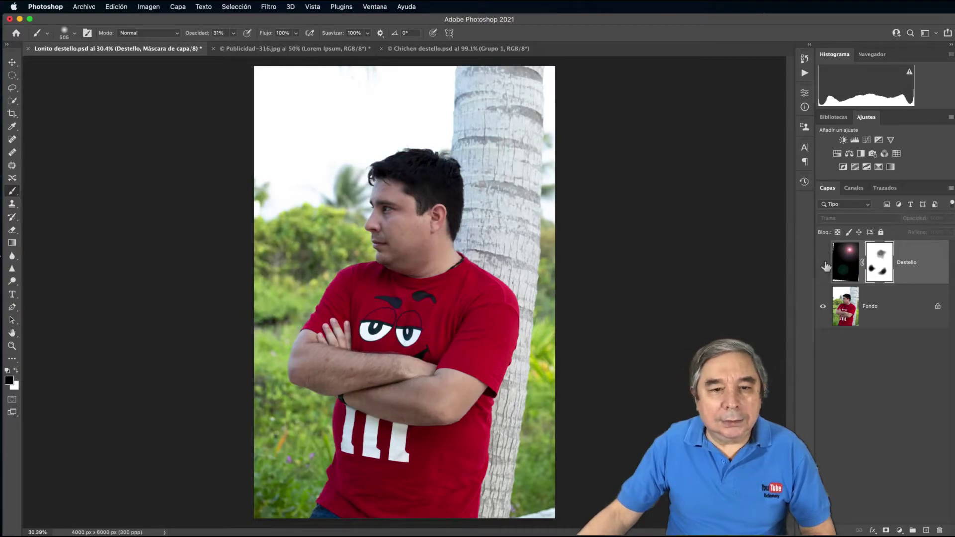
click(823, 262)
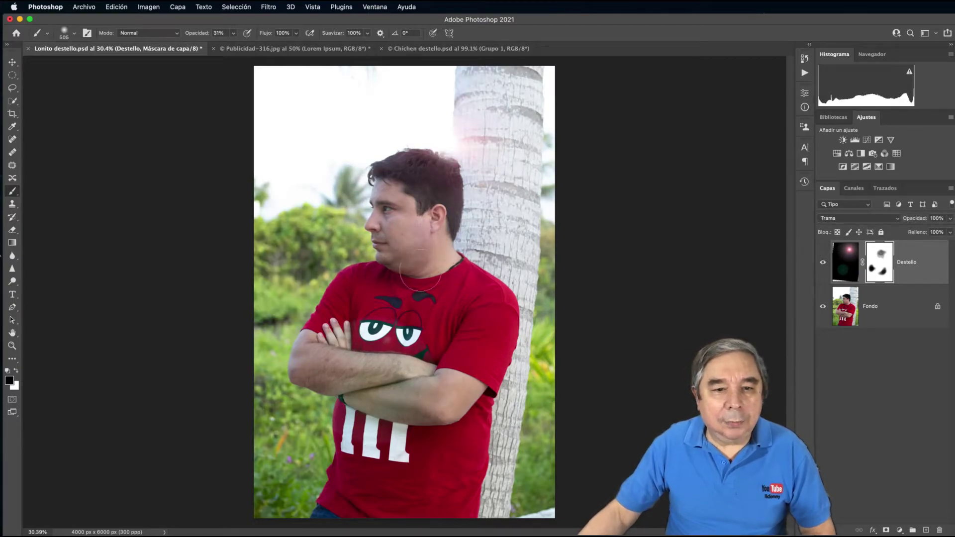
click(391, 235)
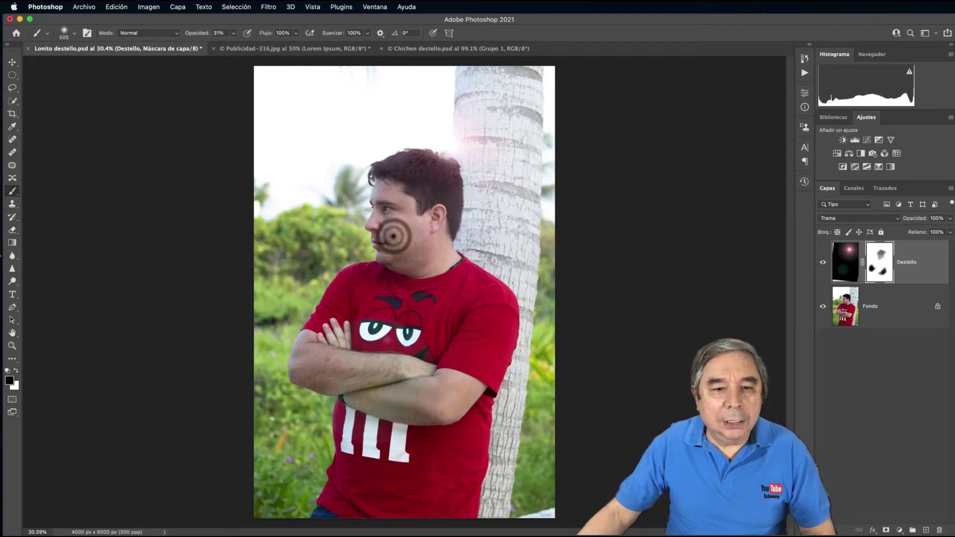
click(389, 241)
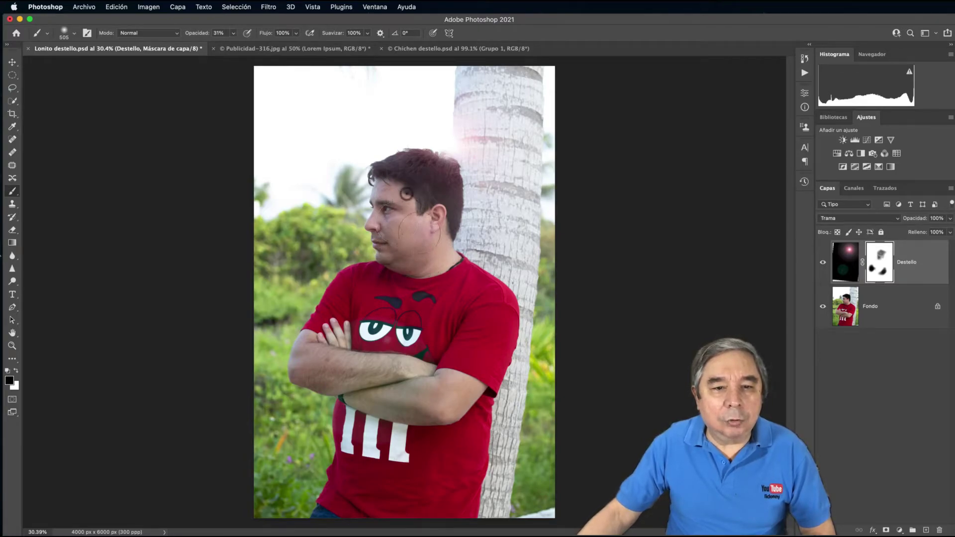
click(393, 223)
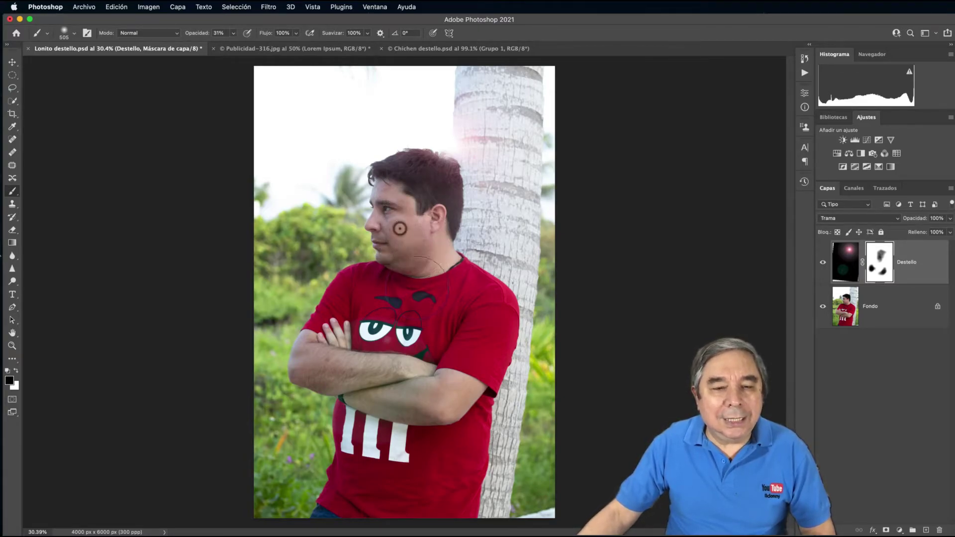
click(424, 250)
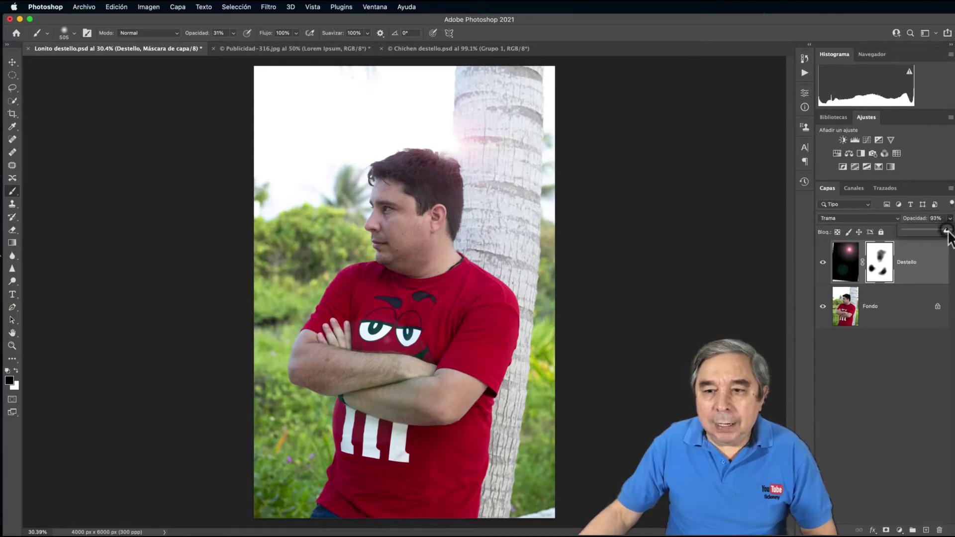
Lower Destello's opacity to about 87%, then toggle its visibility to compare, leaving it hidden
drag(948, 232, 942, 232)
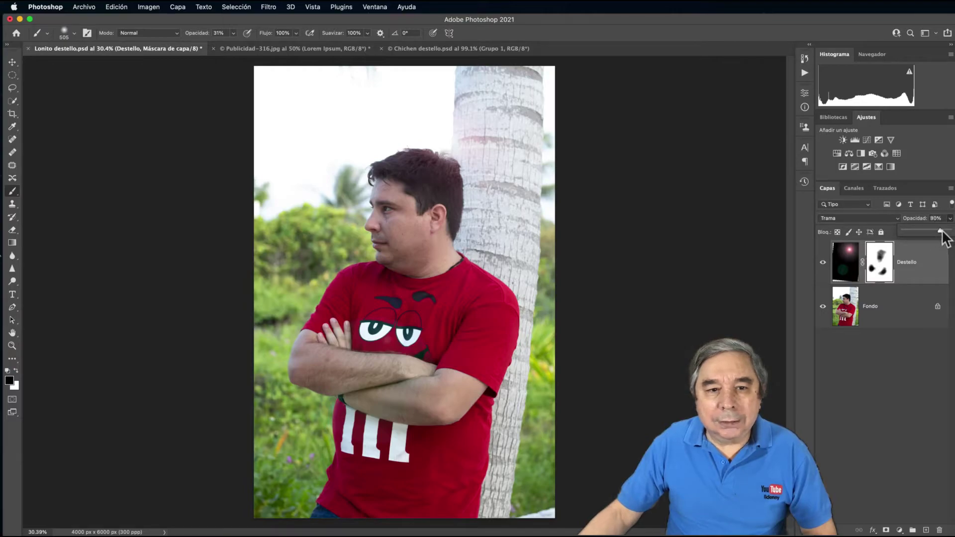
drag(942, 232, 943, 232)
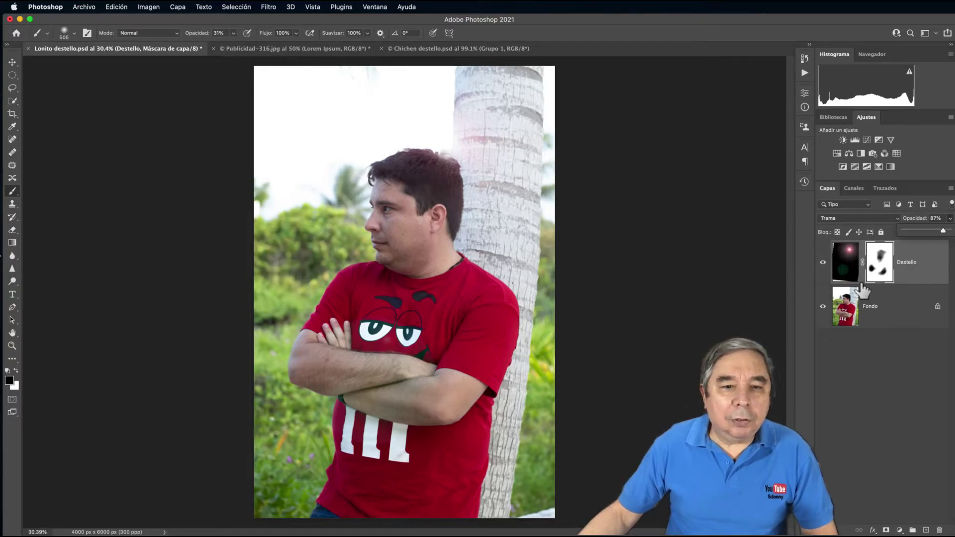
click(824, 264)
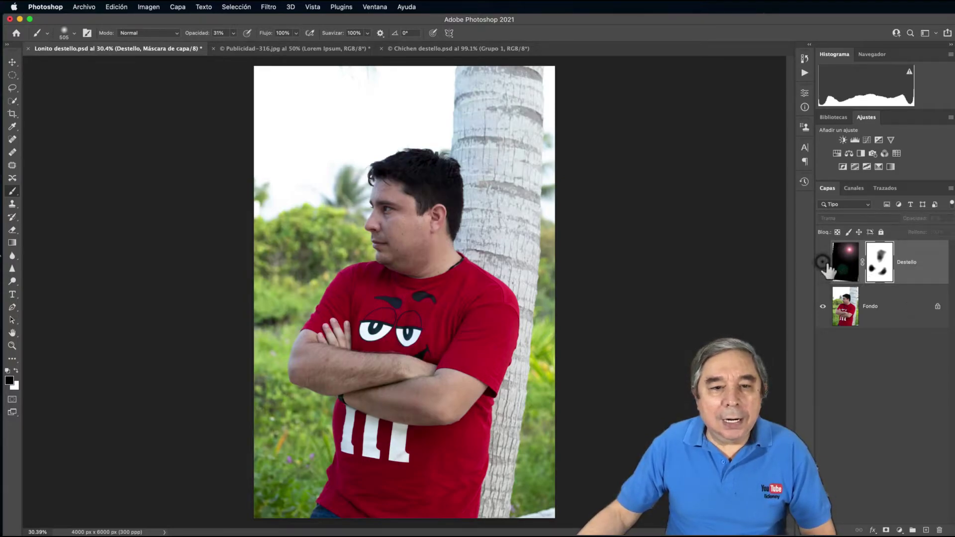
click(823, 263)
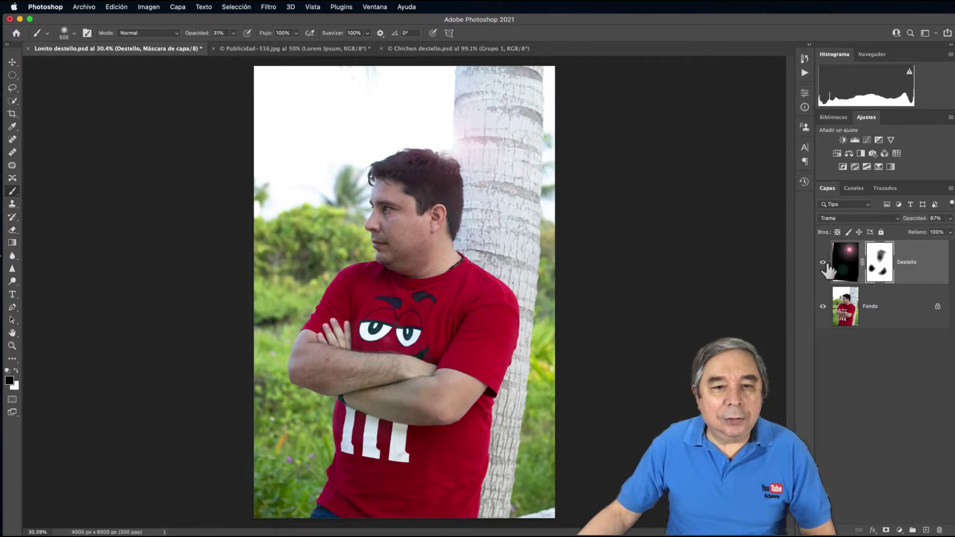
click(823, 263)
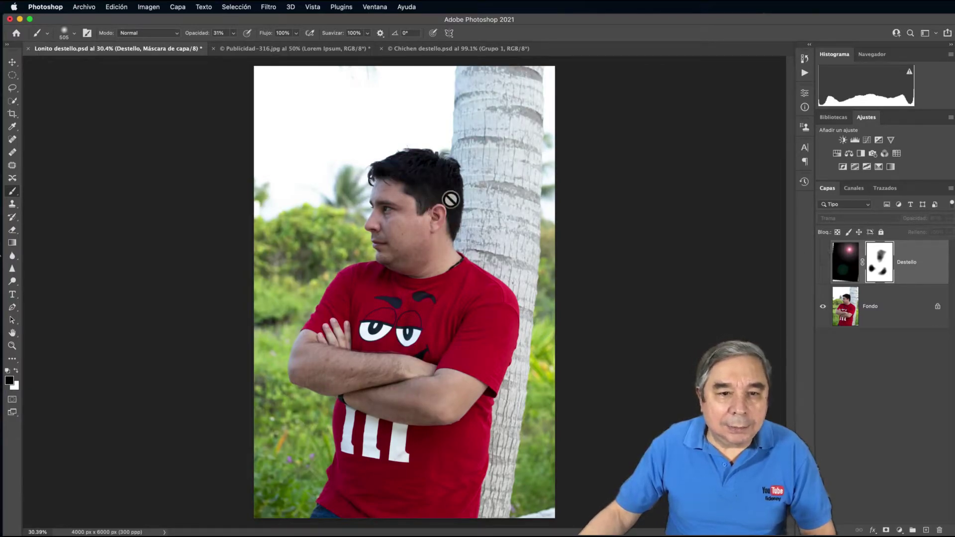
In Chichen destello.psd, show the existing red flare group Grupo 1, then delete it
click(824, 263)
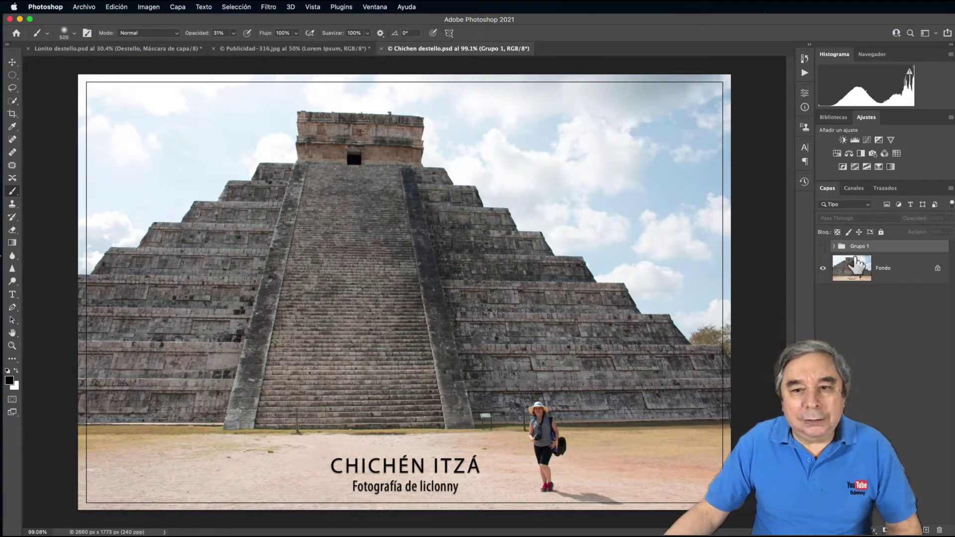
click(823, 246)
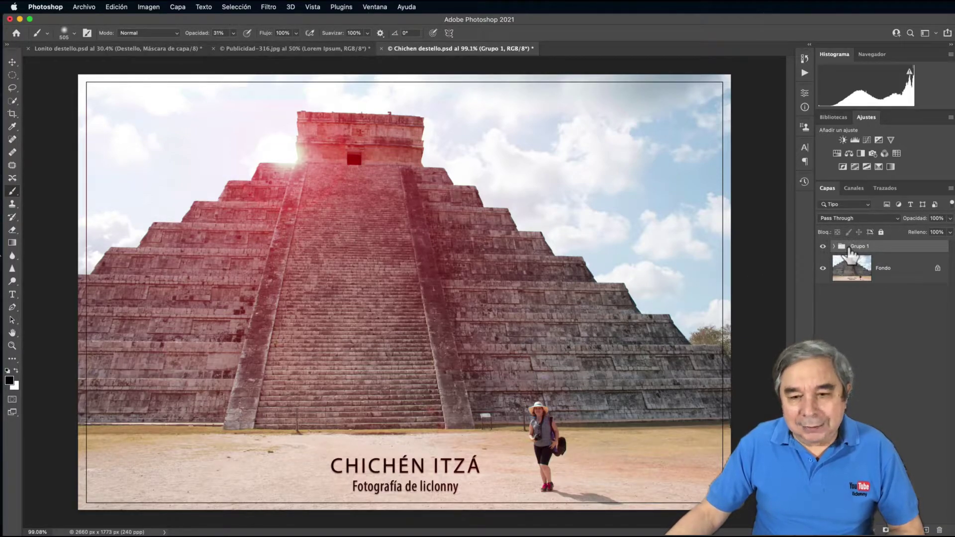
drag(852, 249, 940, 530)
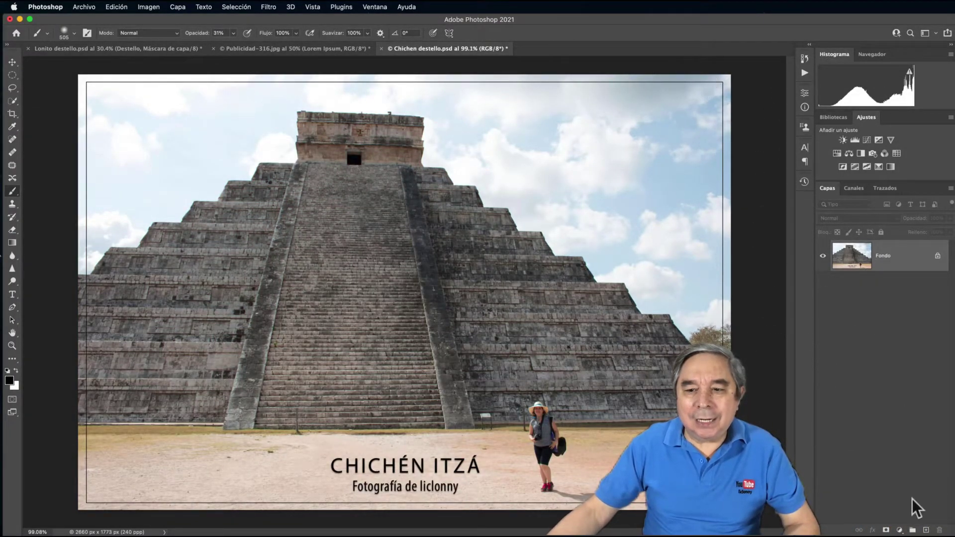
Add a new empty layer above Fondo and name it Destello
click(927, 530)
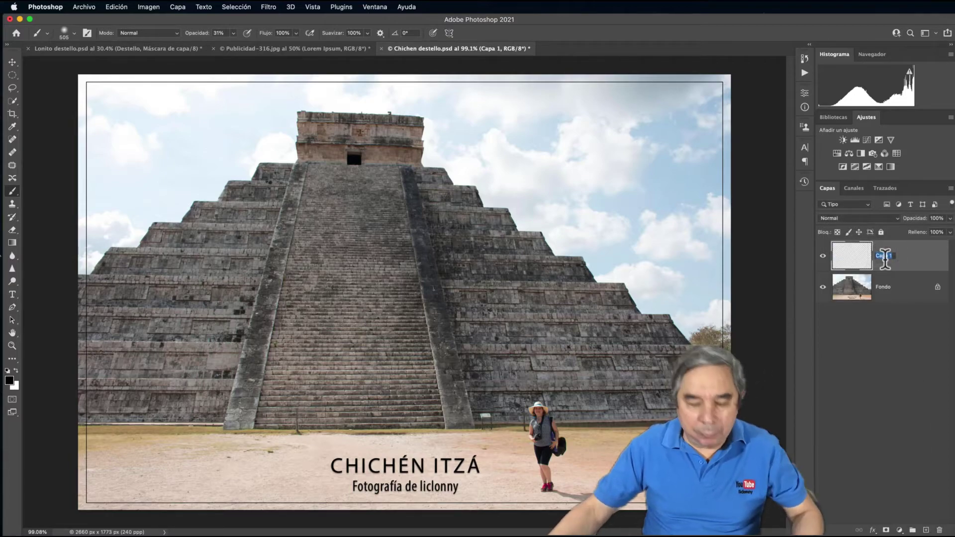
text(De)
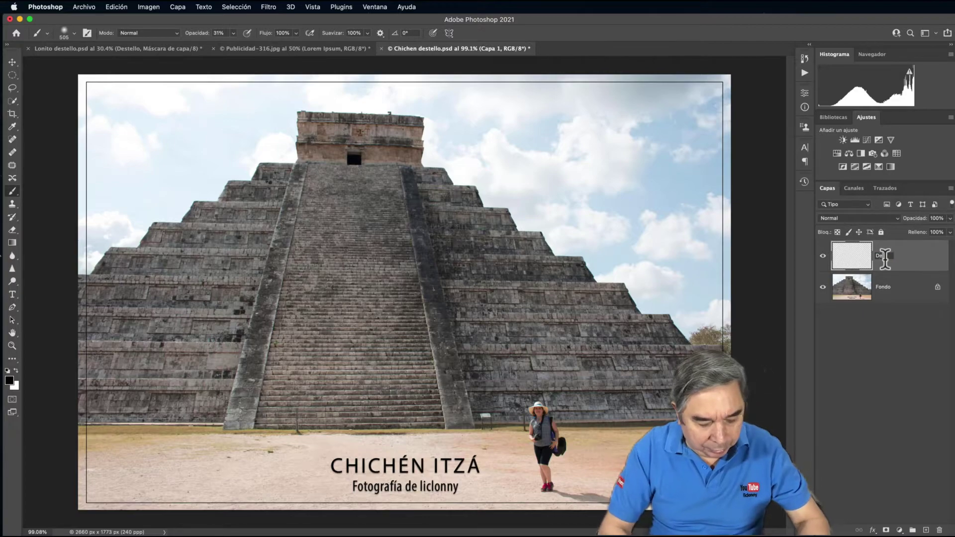
text(stello)
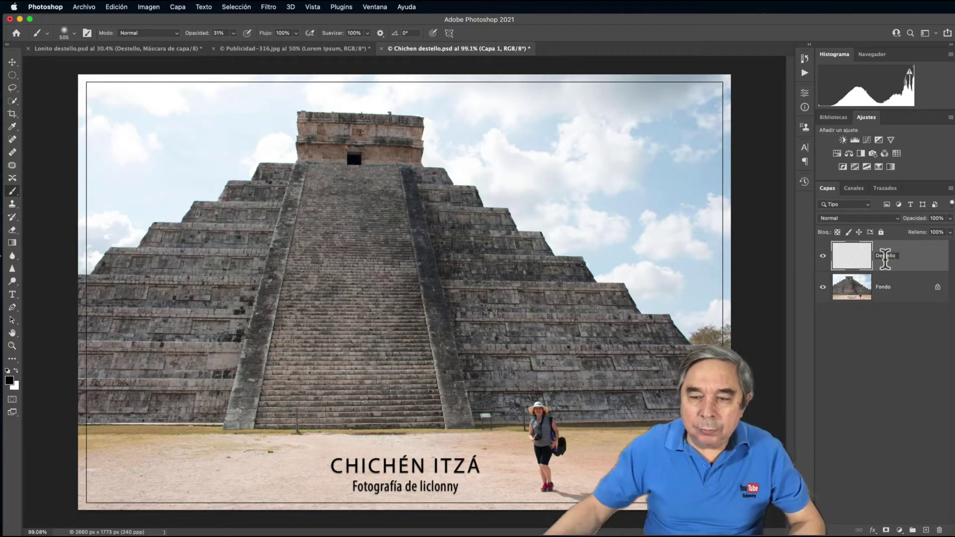
key(Return)
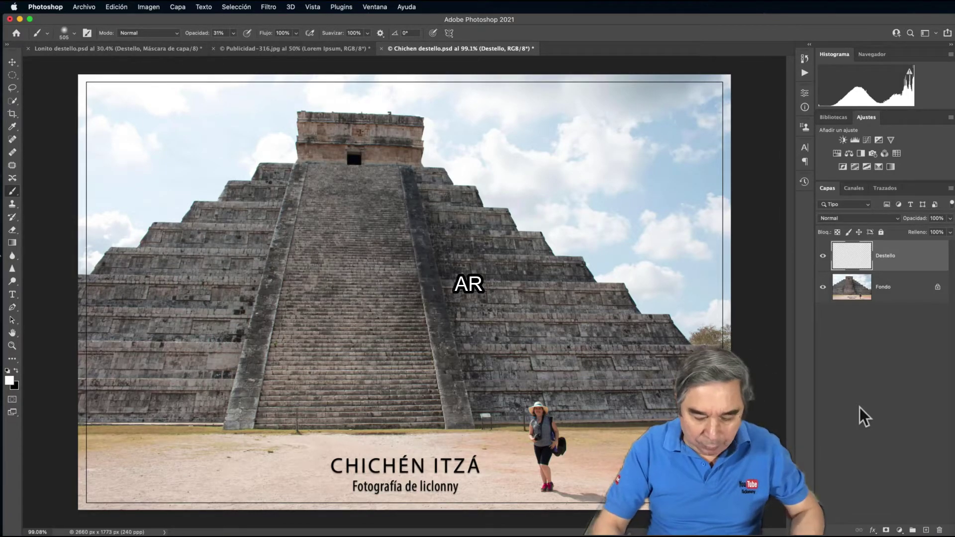
Fill Destello with black and render a Lens Flare centred toward the upper left
key(super+BackSpace)
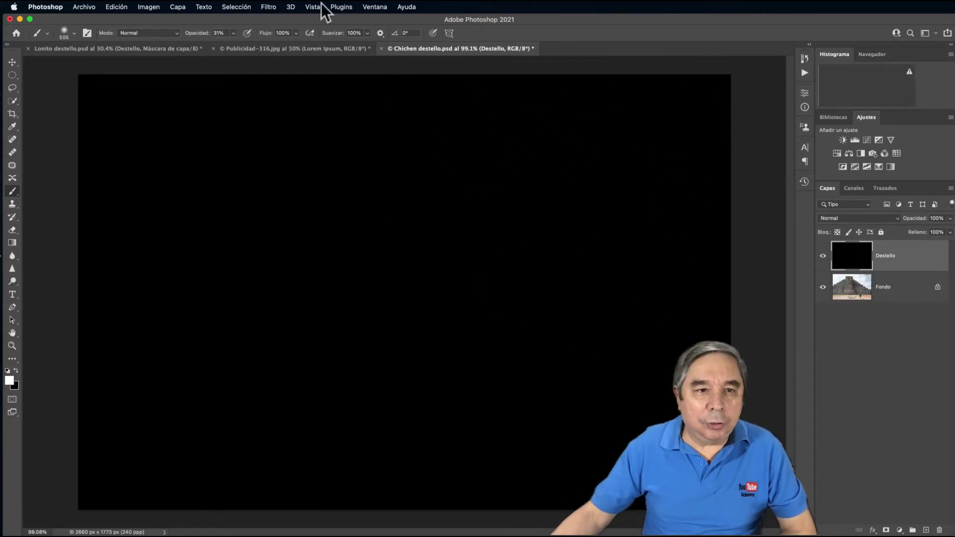
click(275, 8)
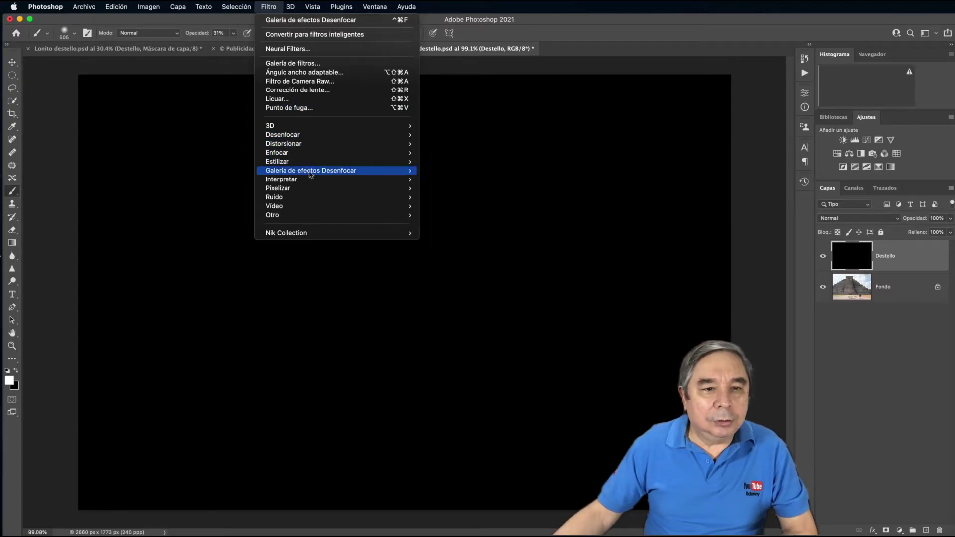
mouse_move(282, 179)
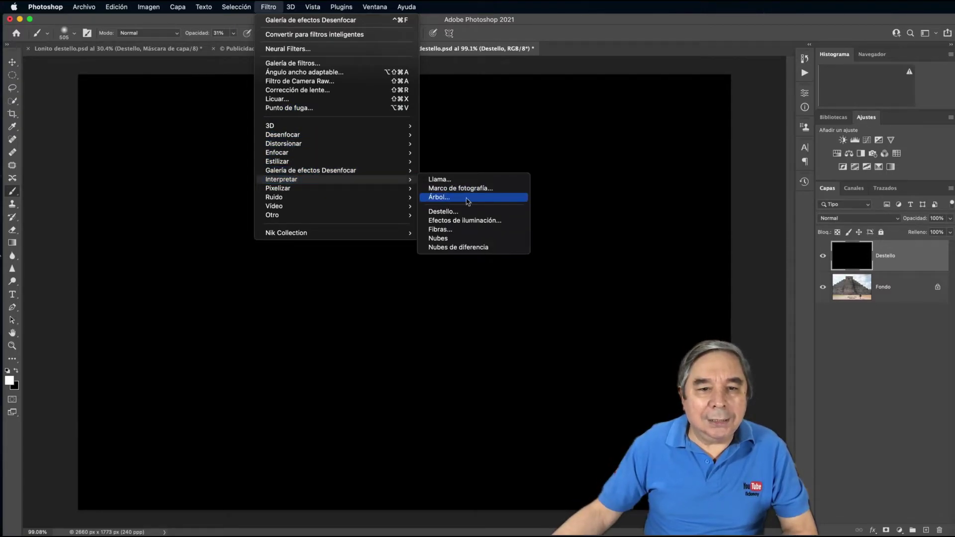
click(475, 213)
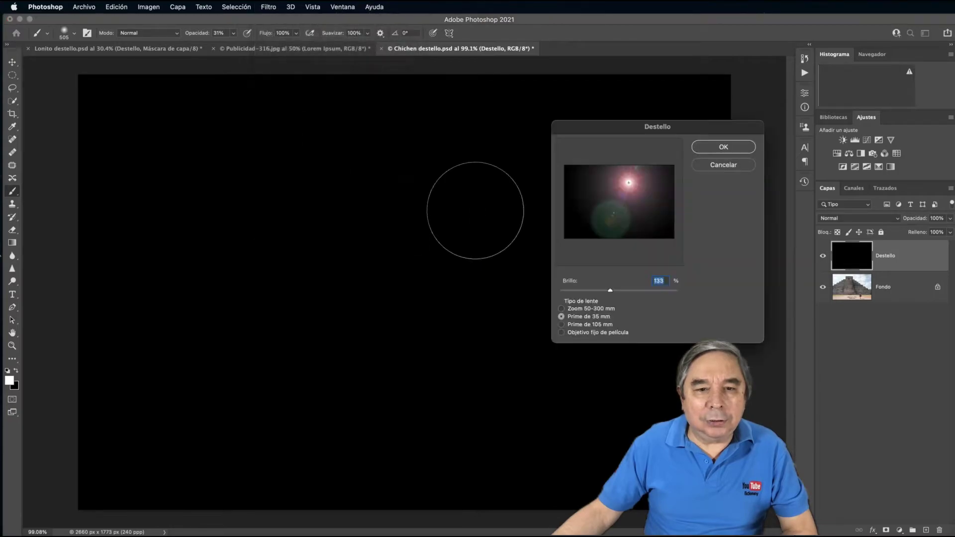
drag(631, 189, 607, 178)
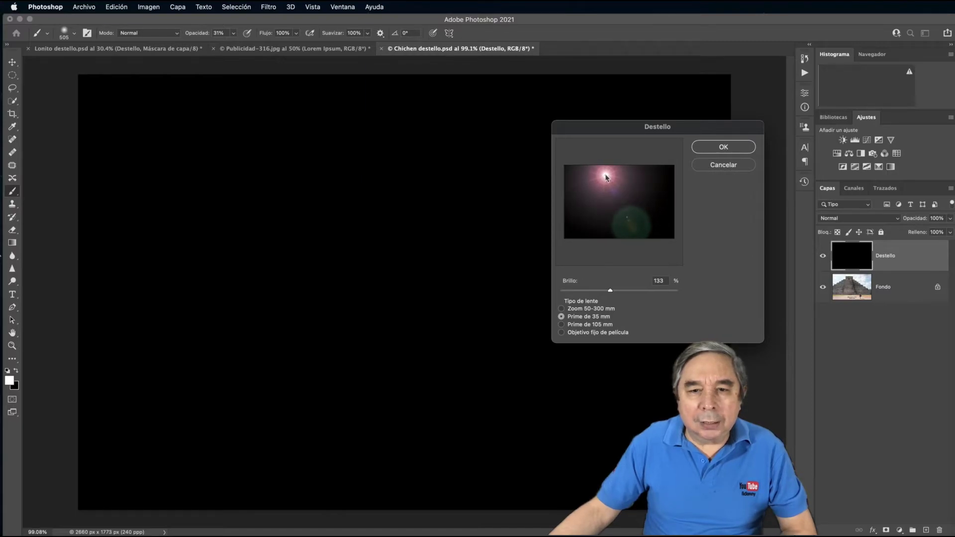
click(722, 147)
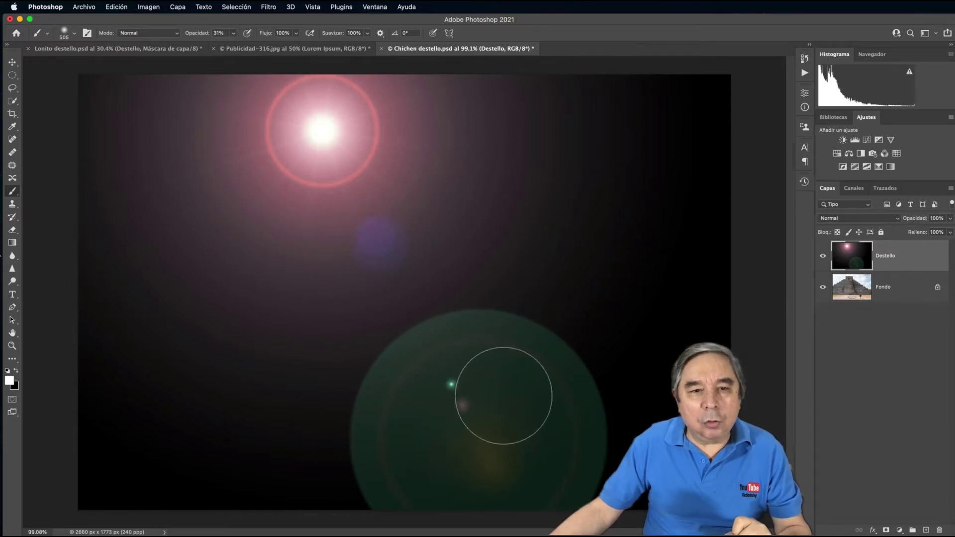
Set the Destello layer's blend mode to Trama (Screen)
click(850, 219)
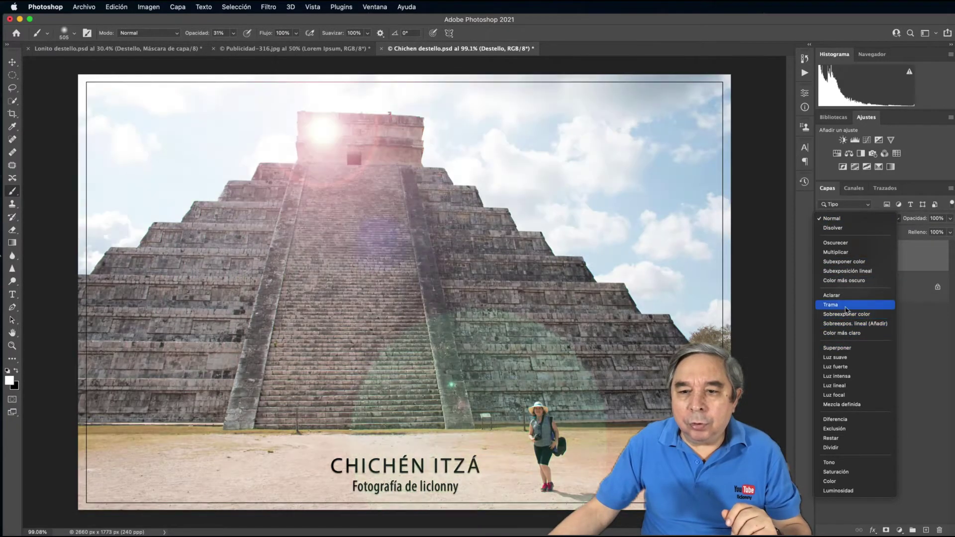
click(841, 304)
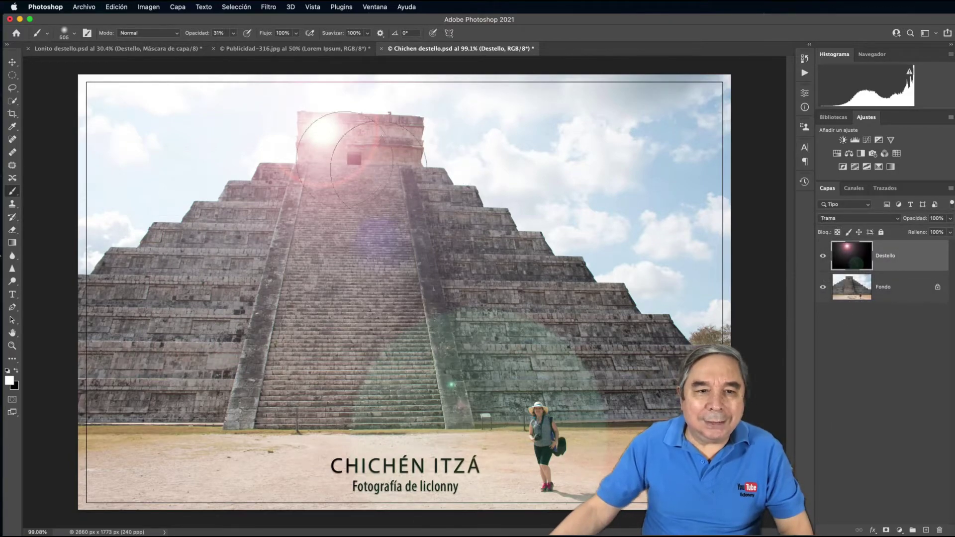
Move the flare onto the temple's upper-left summit and return Destello to Normal blending
click(13, 63)
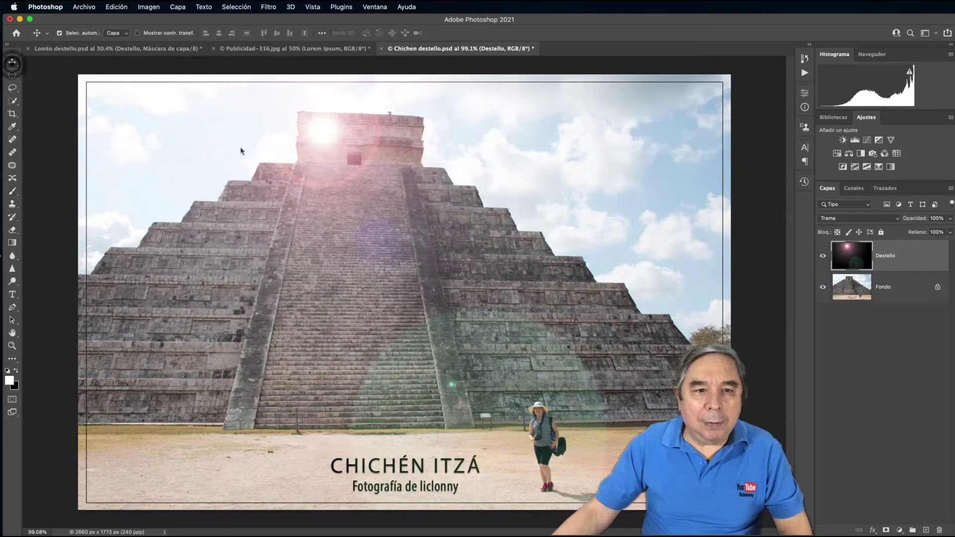
drag(308, 143, 280, 158)
click(284, 157)
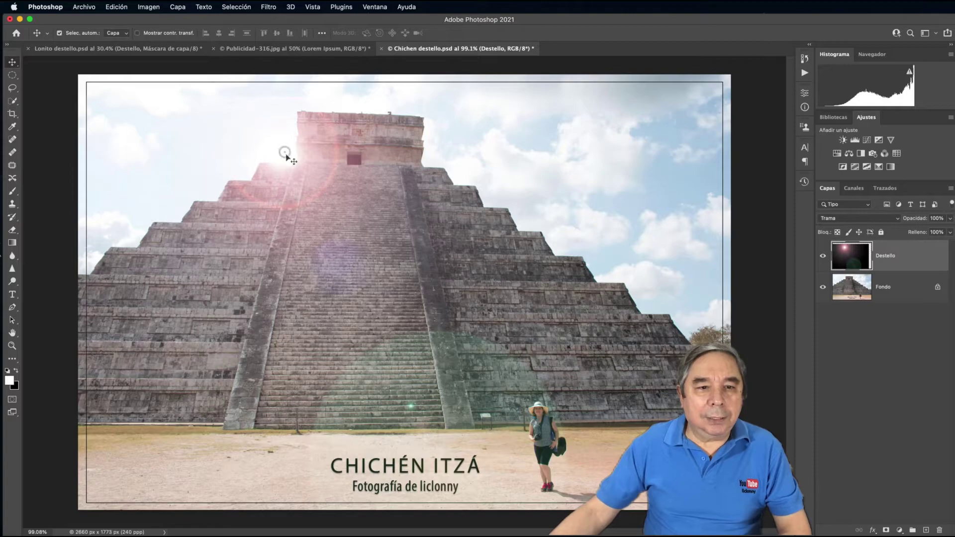
drag(287, 158, 284, 154)
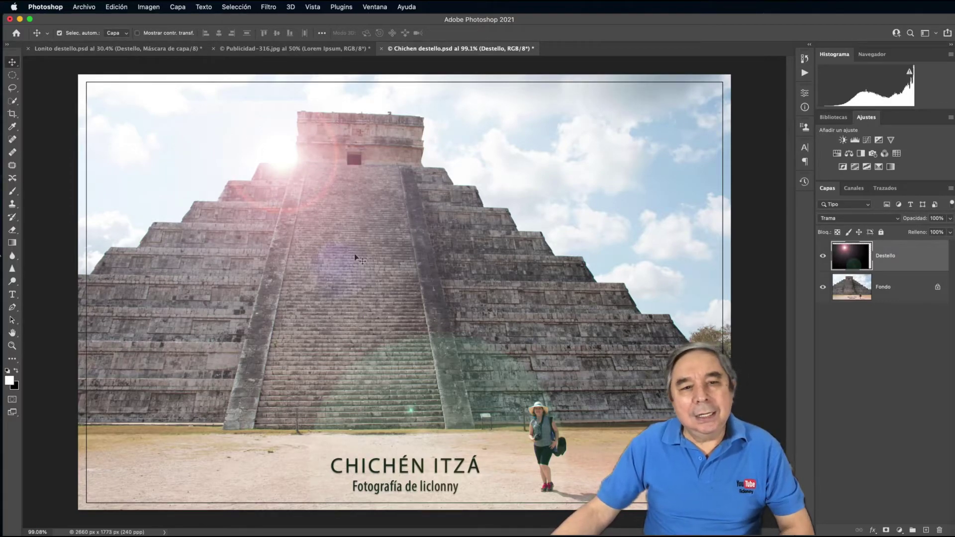
drag(288, 155, 295, 168)
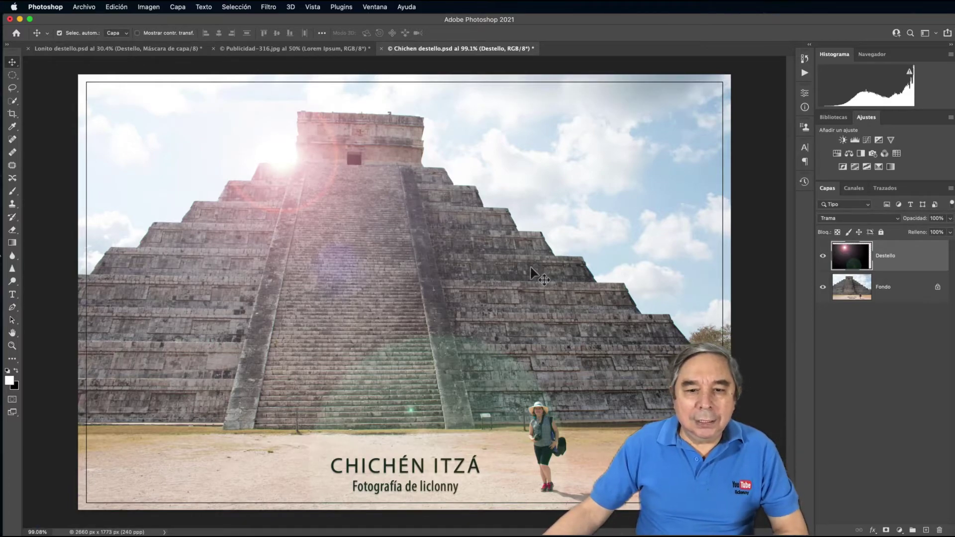
click(849, 218)
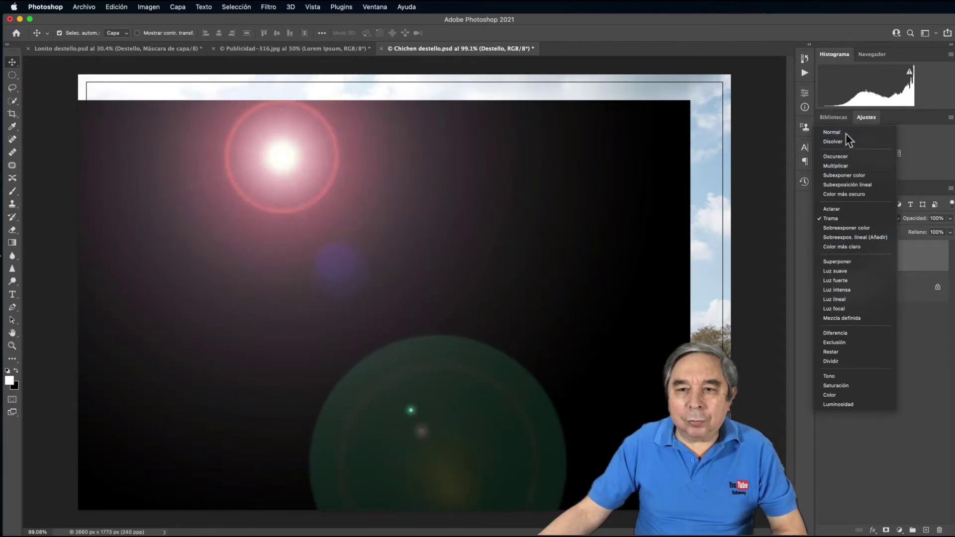
click(840, 132)
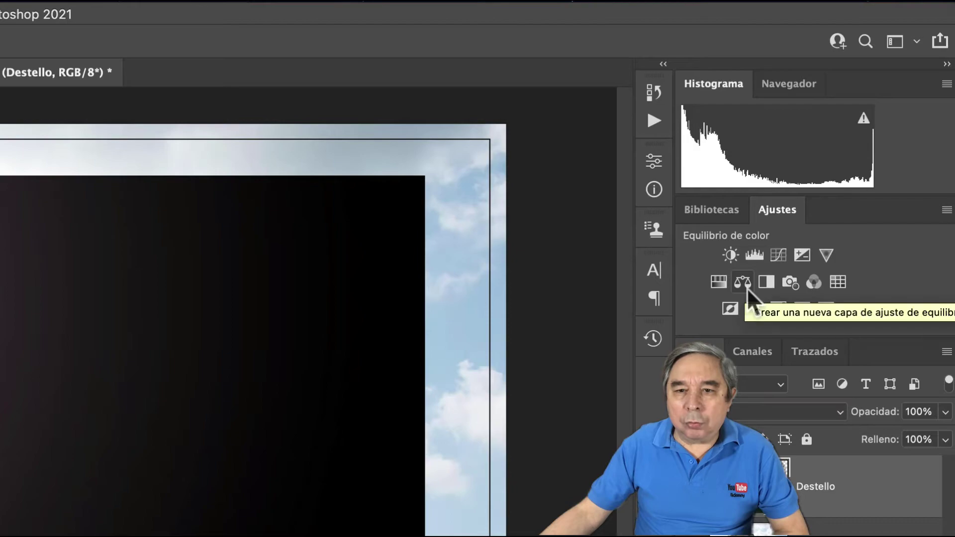
Add a Color Balance adjustment (+76, -72, -70) clipped to the Destello layer
click(746, 288)
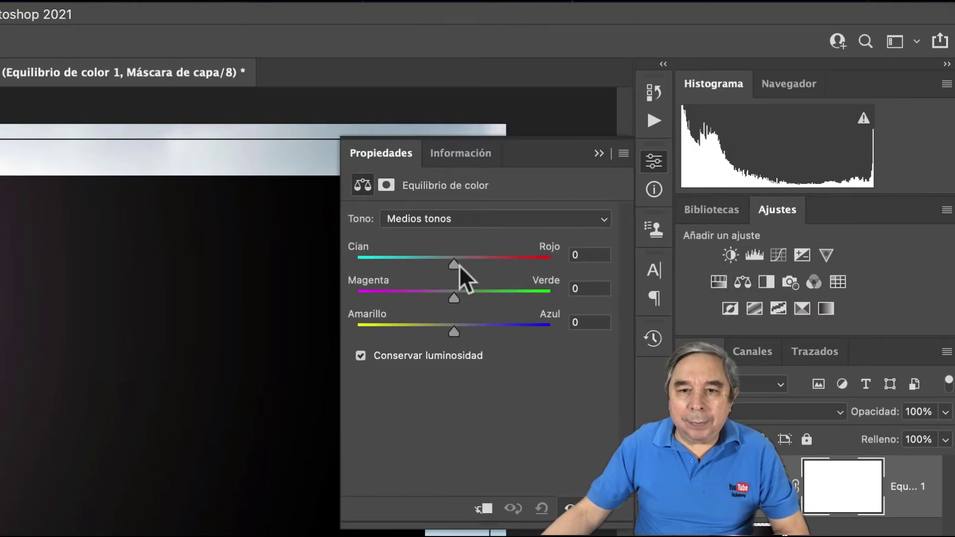
mouse_move(458, 263)
mouse_down()
mouse_move(745, 144)
mouse_move(677, 162)
mouse_up()
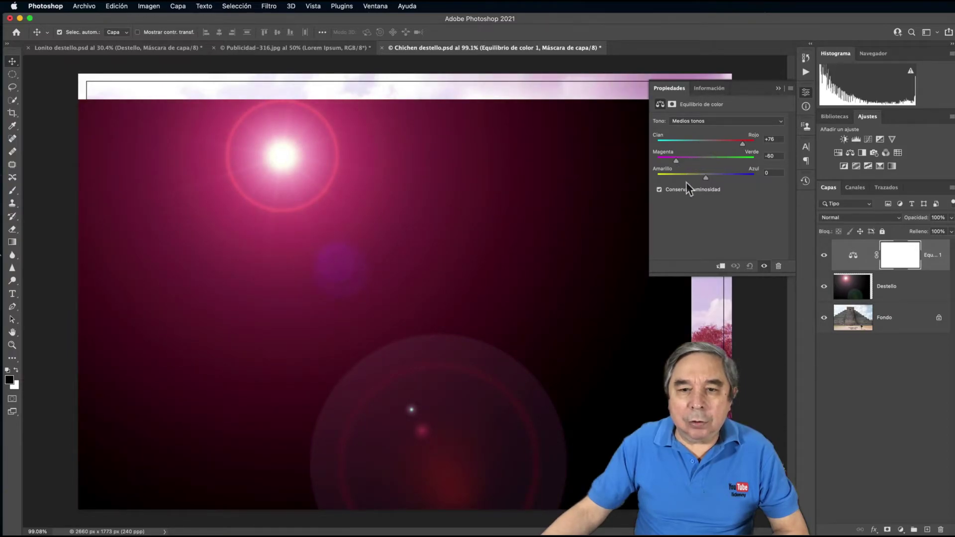
mouse_move(707, 177)
mouse_down()
mouse_move(674, 178)
mouse_move(670, 162)
mouse_up()
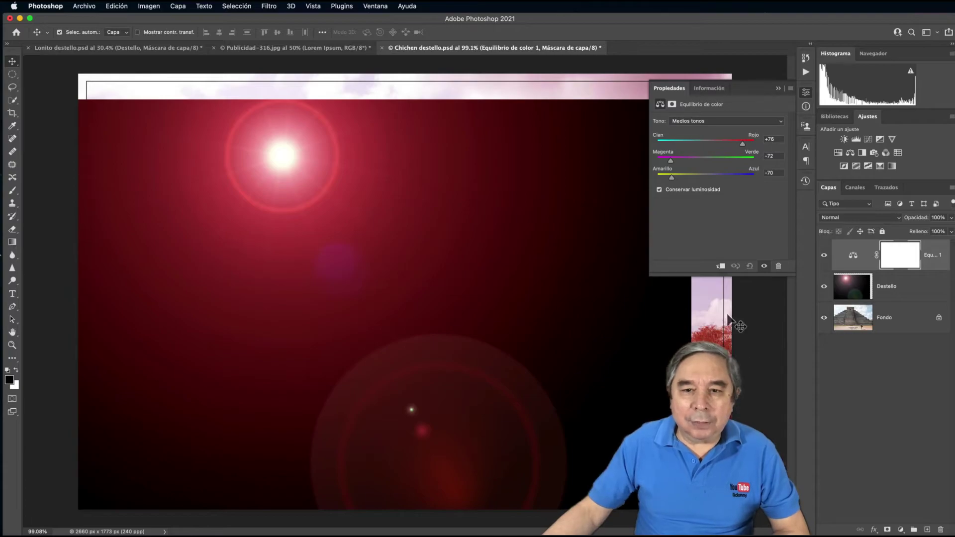
click(724, 271)
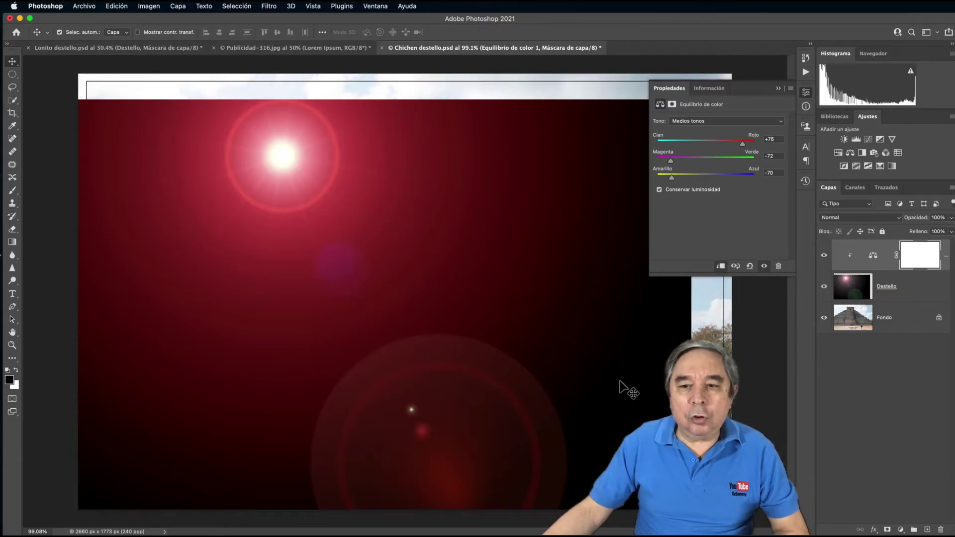
click(873, 255)
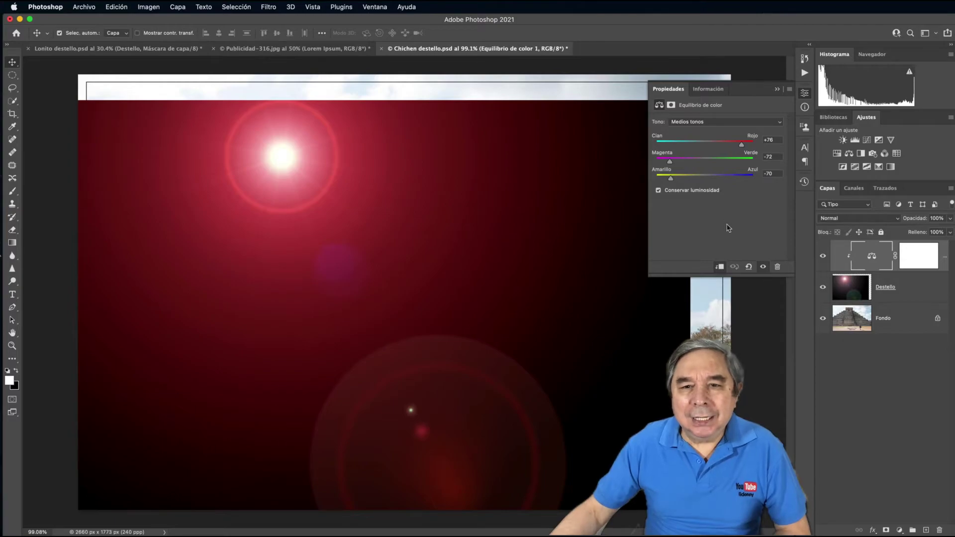
Invert the Color Balance layer mask to black, hiding the red tint
click(671, 105)
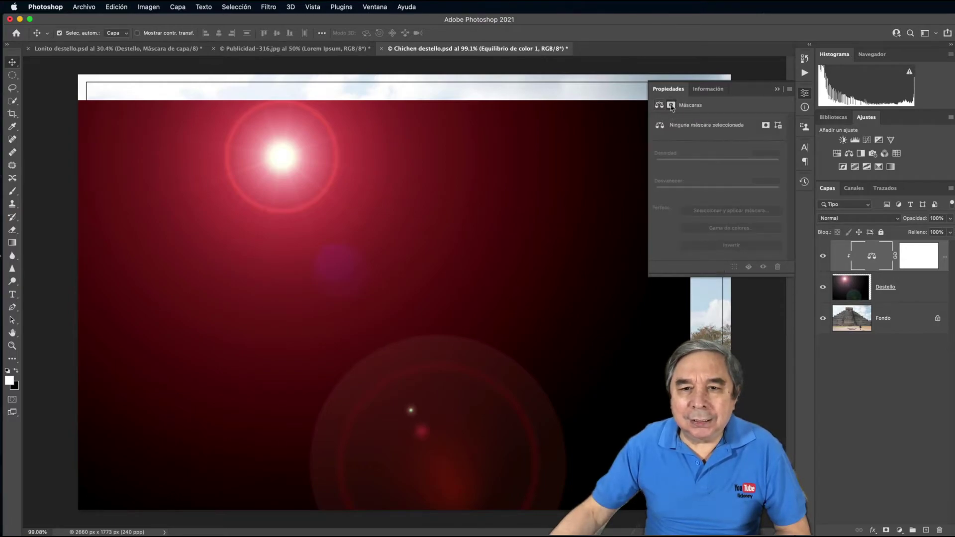
click(921, 256)
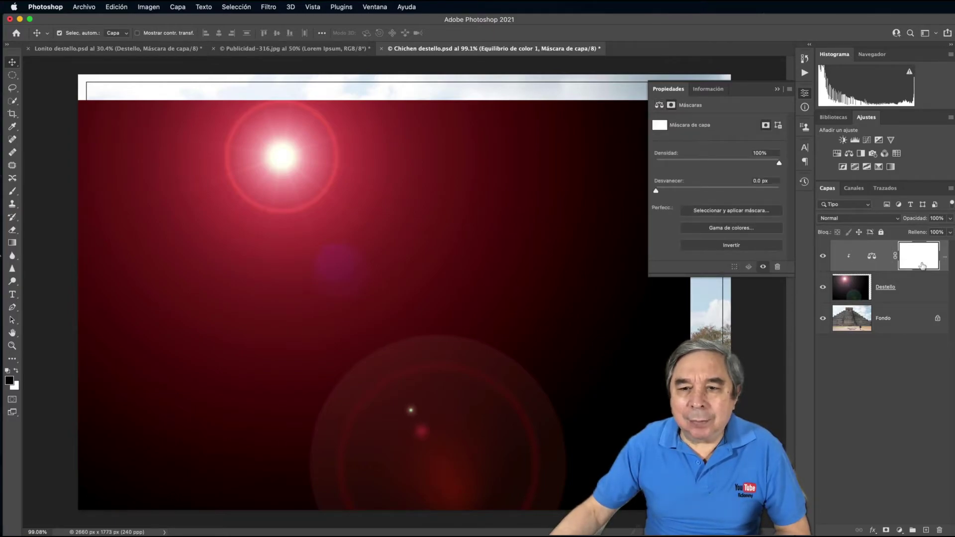
click(740, 246)
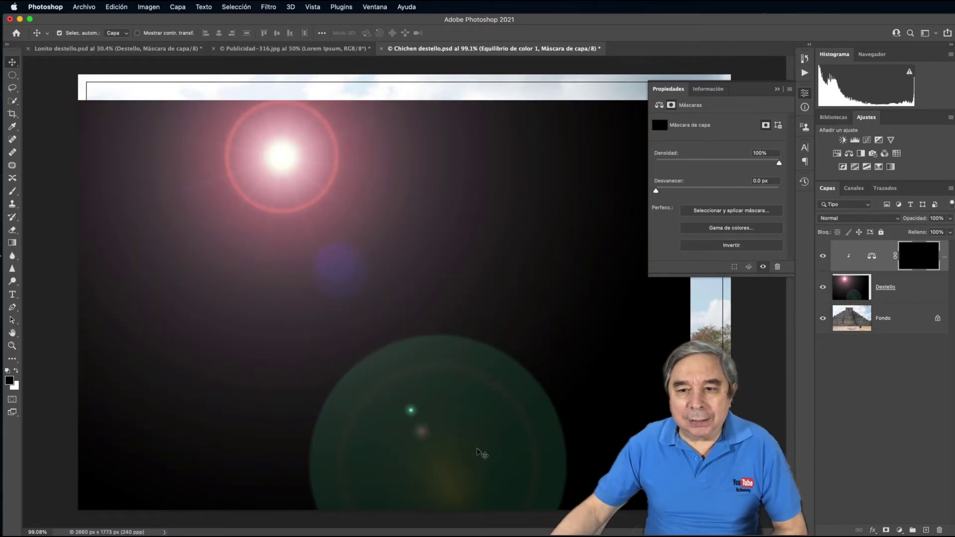
scroll(485, 442, down, 1)
scroll(485, 443, down, 1)
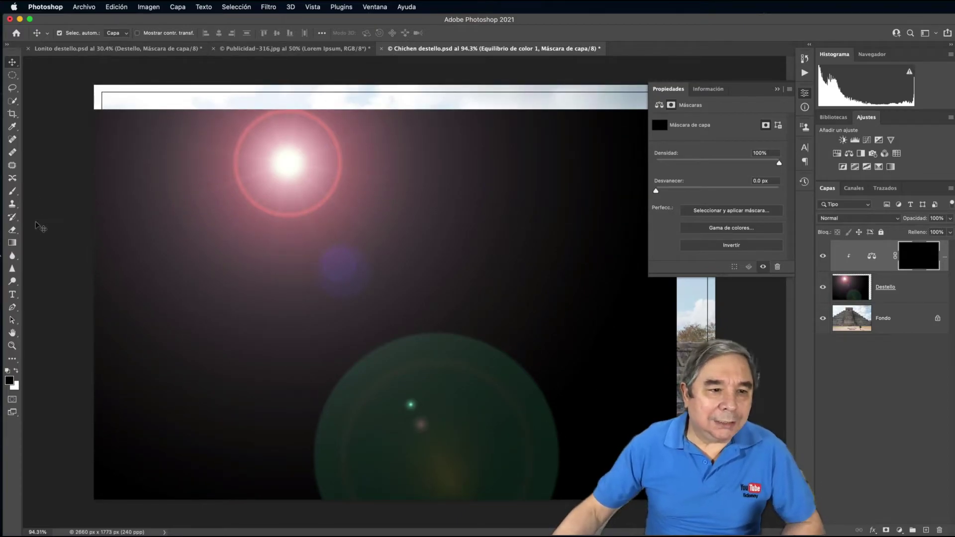
Brush white on the mask over the large lower flare ring to restore its red tint
click(12, 192)
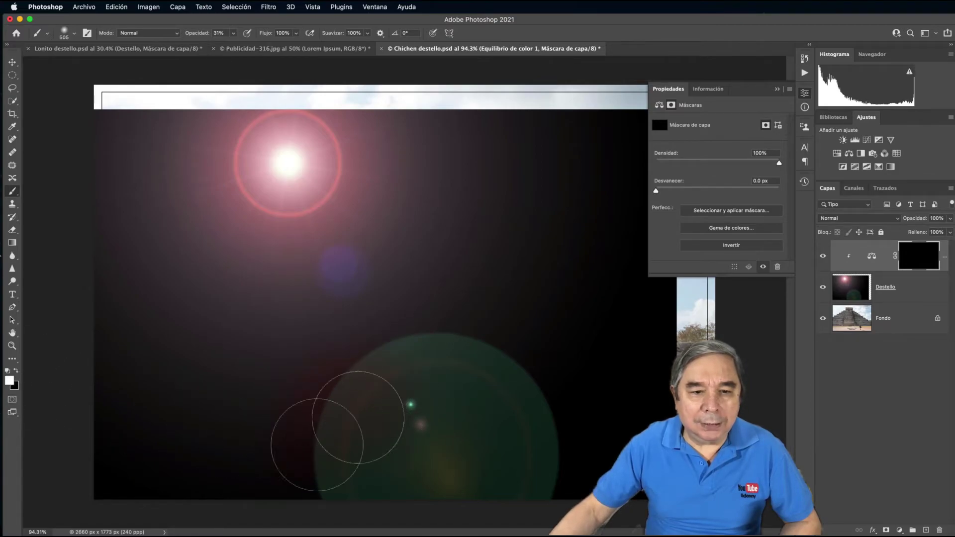
drag(317, 444, 429, 476)
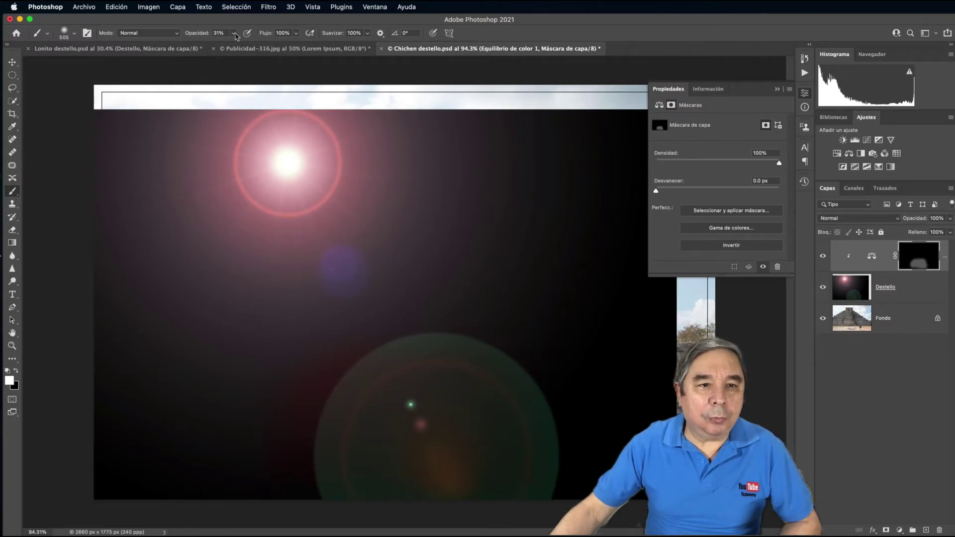
click(233, 33)
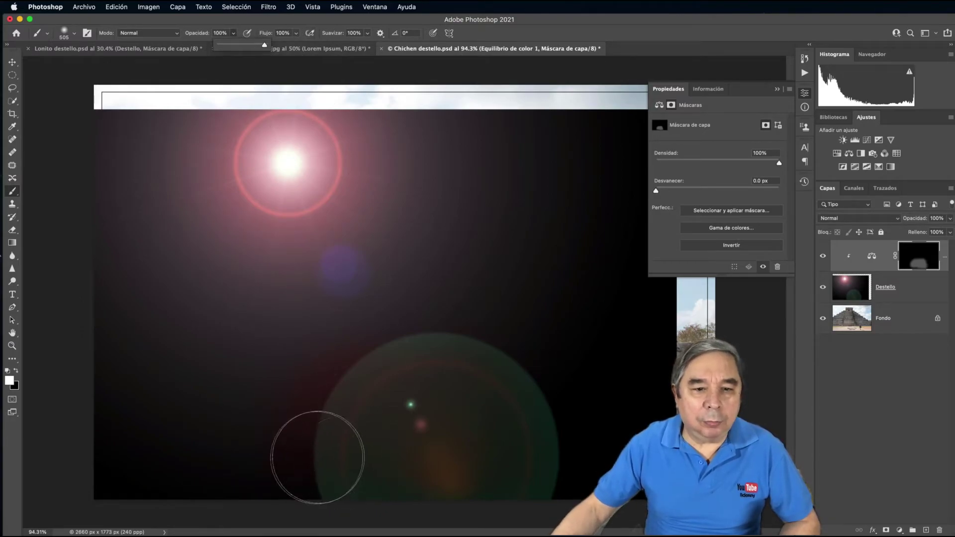
mouse_move(316, 455)
mouse_down()
mouse_move(594, 447)
mouse_move(340, 370)
mouse_move(495, 374)
mouse_move(512, 464)
mouse_move(458, 458)
mouse_move(435, 393)
mouse_up()
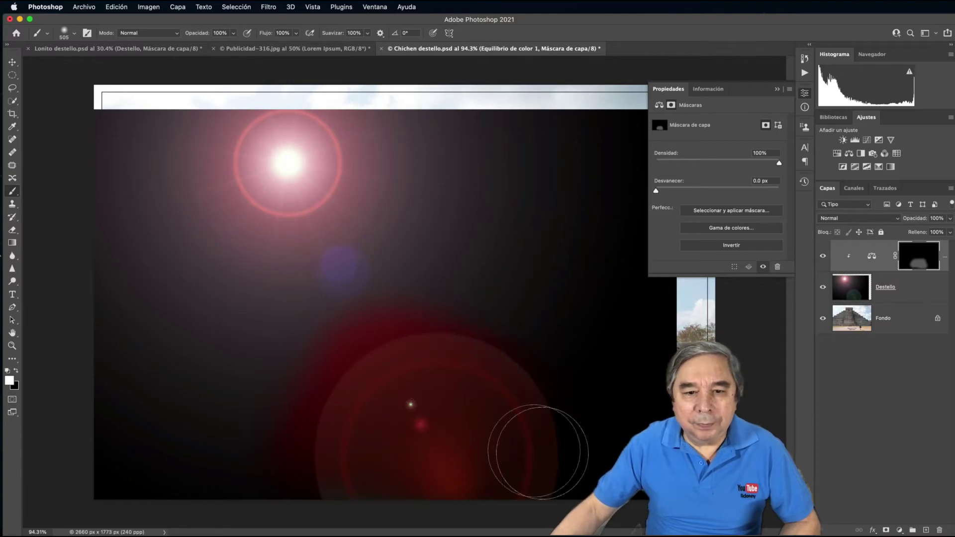
mouse_move(510, 452)
mouse_down()
mouse_move(395, 437)
mouse_move(523, 452)
mouse_up()
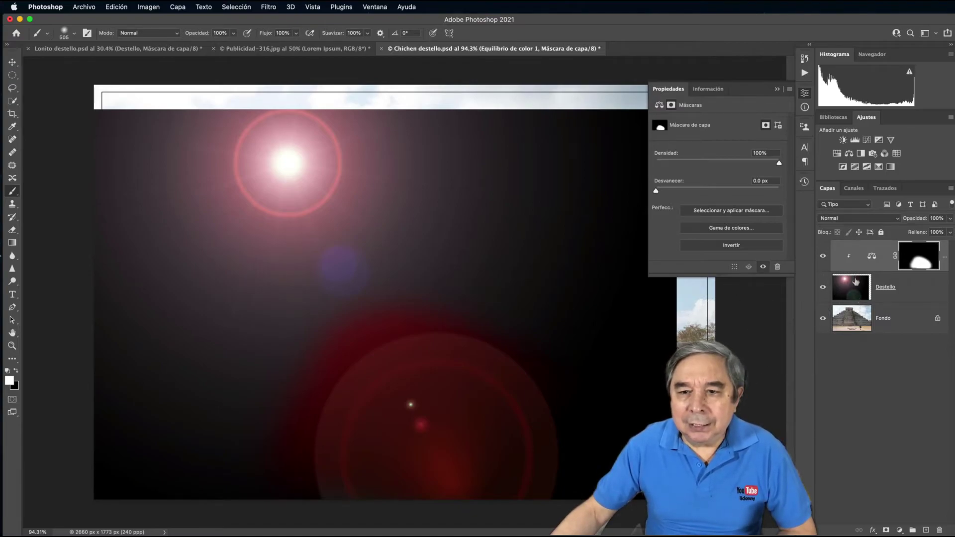
click(855, 282)
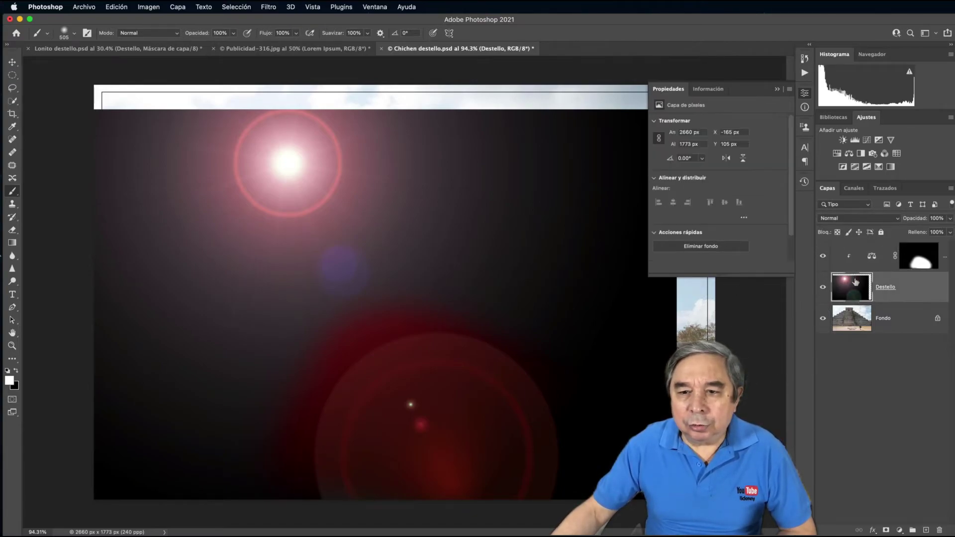
Set Destello's blend mode back to Trama so the flare glows over the photo
click(845, 219)
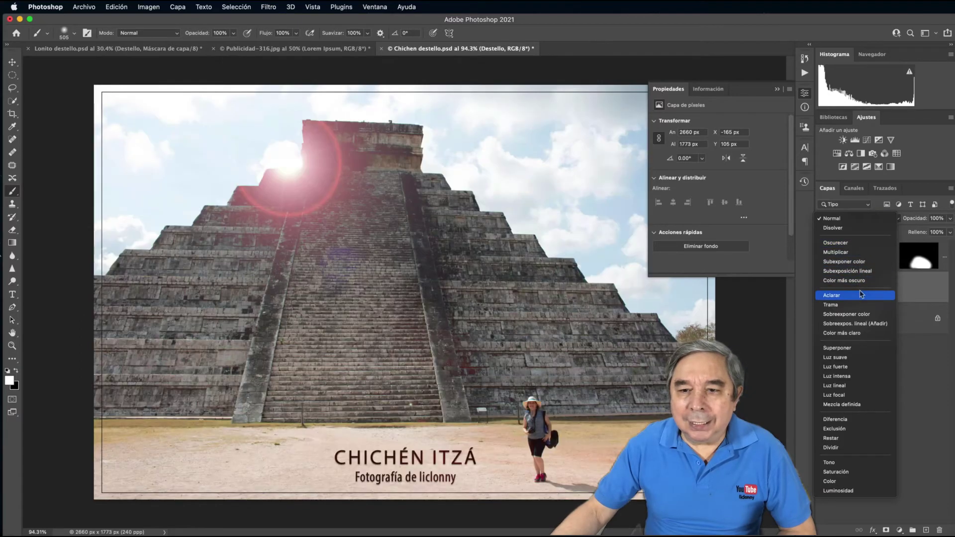
click(864, 306)
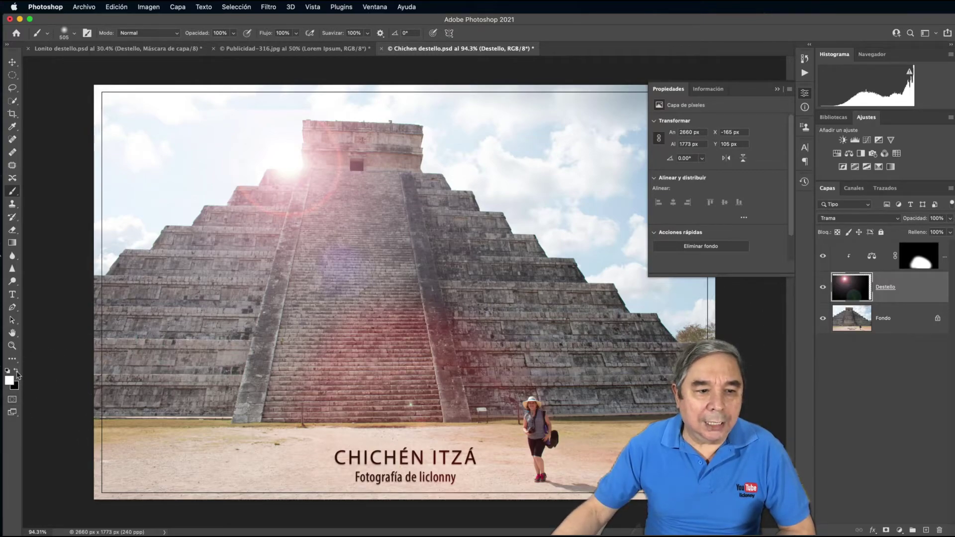
drag(358, 438, 433, 340)
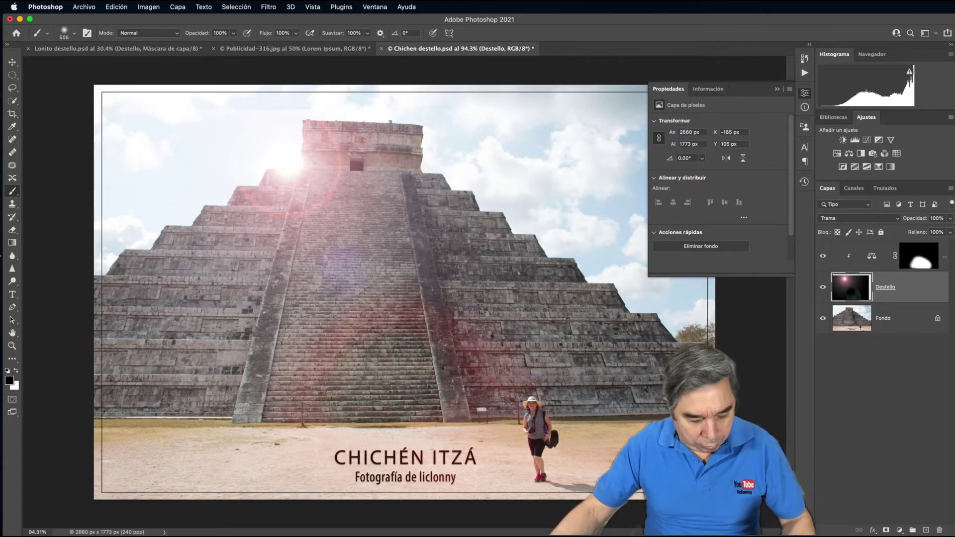
key(ctrl+z)
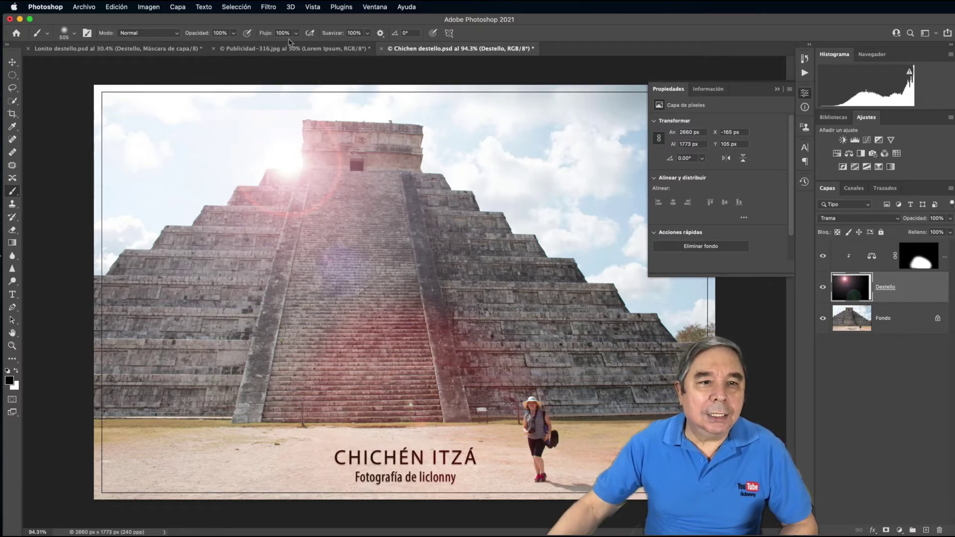
Paint black at 37% brush opacity over the reddish haze on the stairs
click(234, 33)
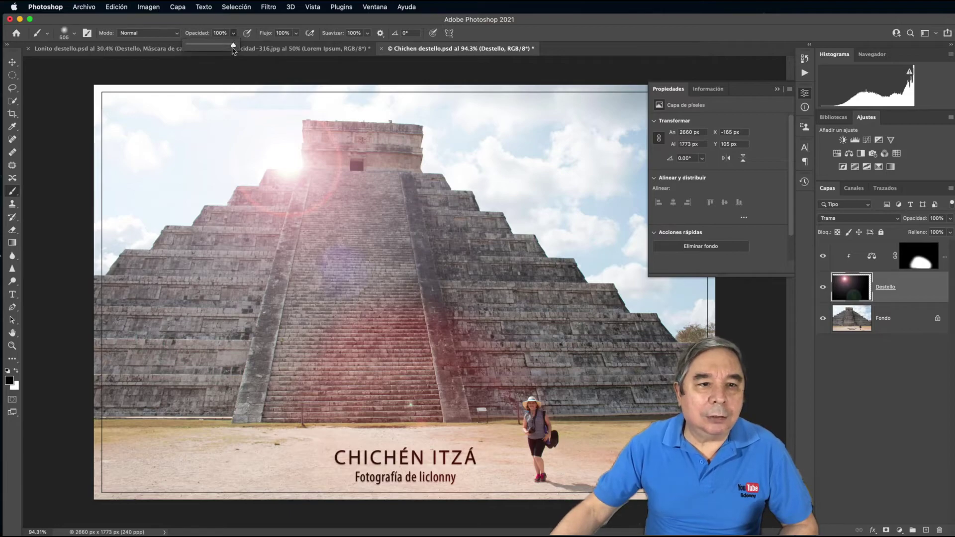
click(205, 48)
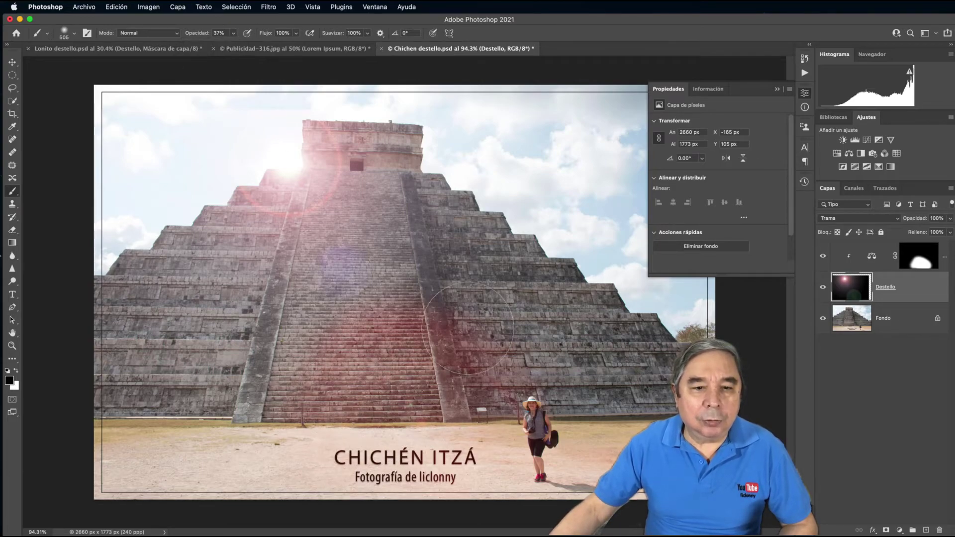
drag(348, 324, 350, 234)
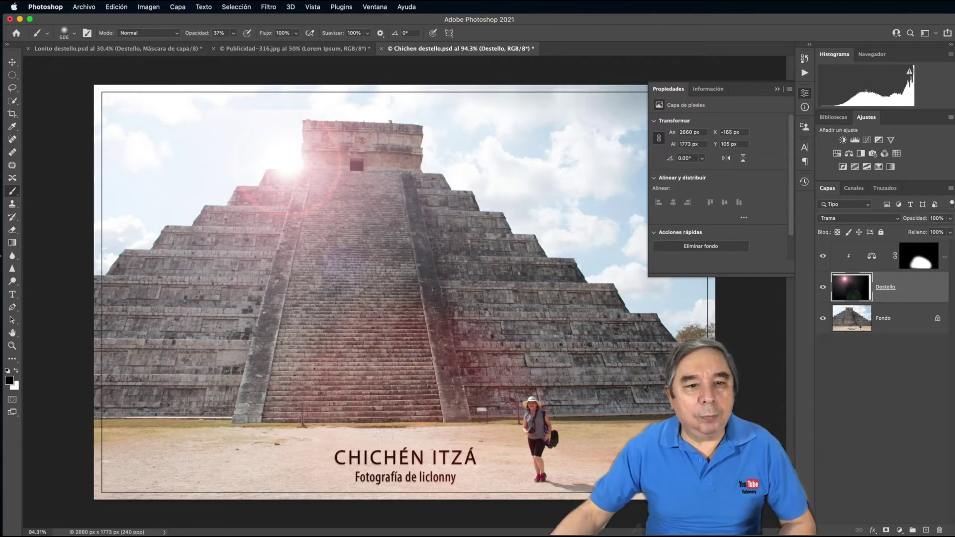
drag(313, 234, 311, 199)
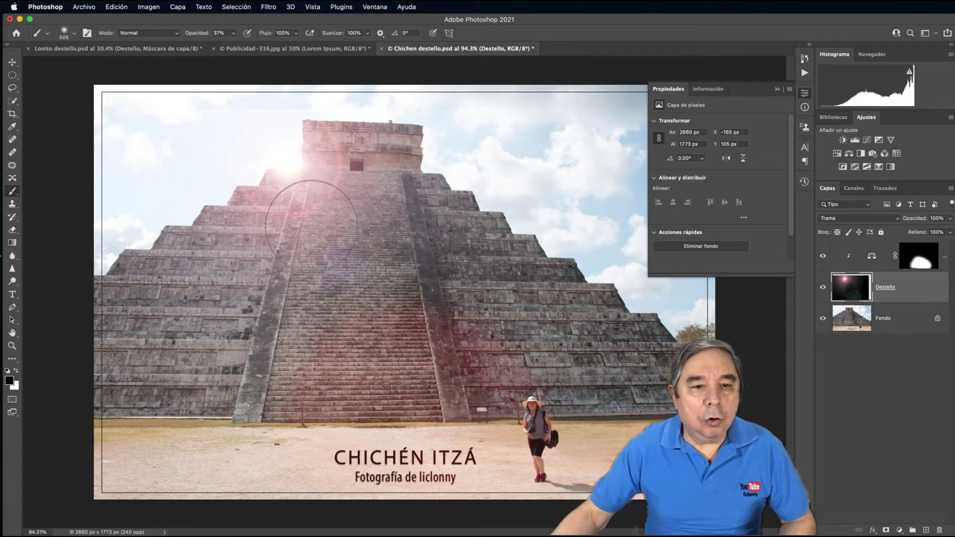
Enlarge the soft brush to 339 px and paint out leftover flare near the pyramid top
click(75, 35)
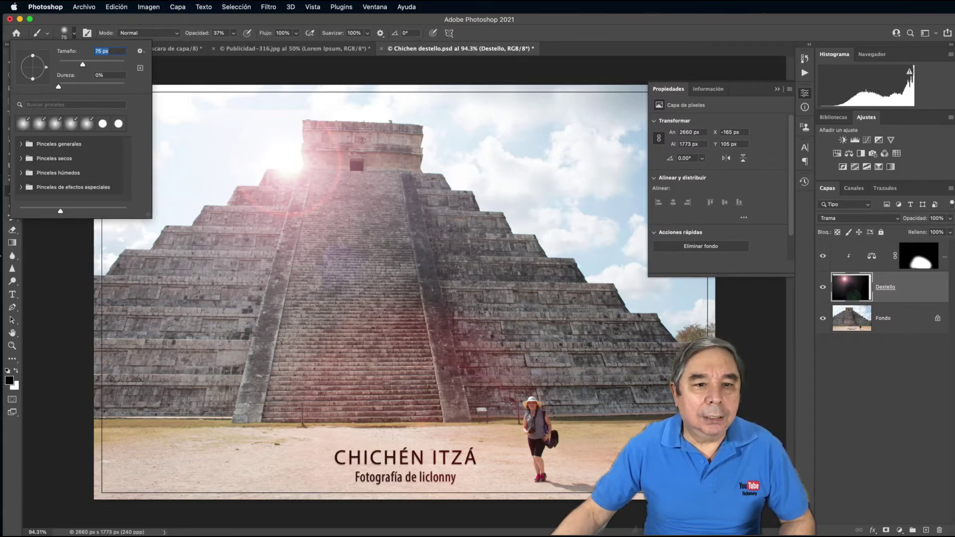
key(Return)
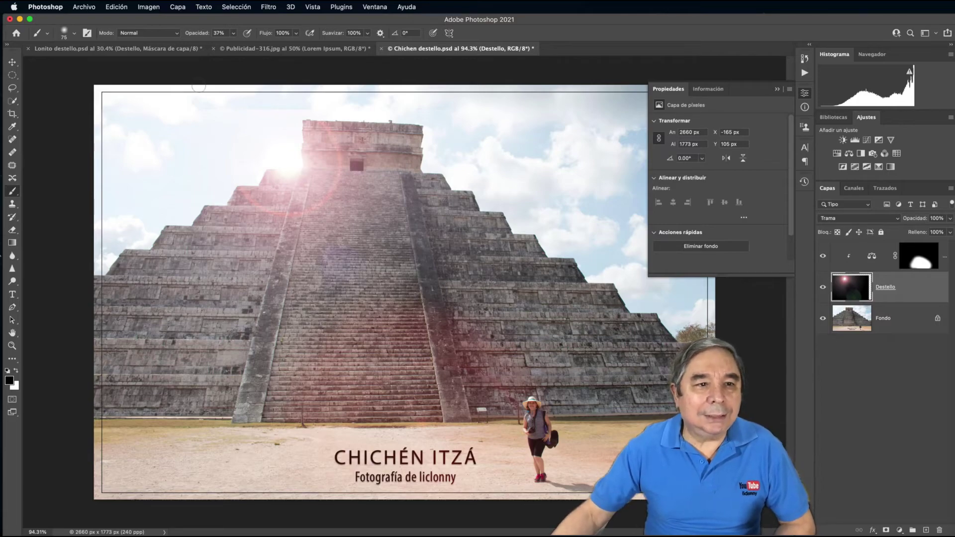
click(75, 33)
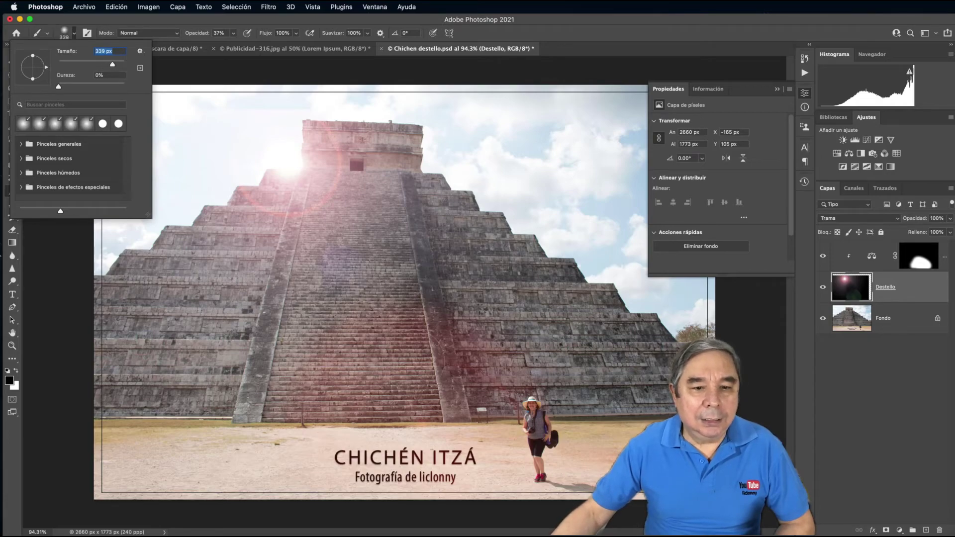
key(Return)
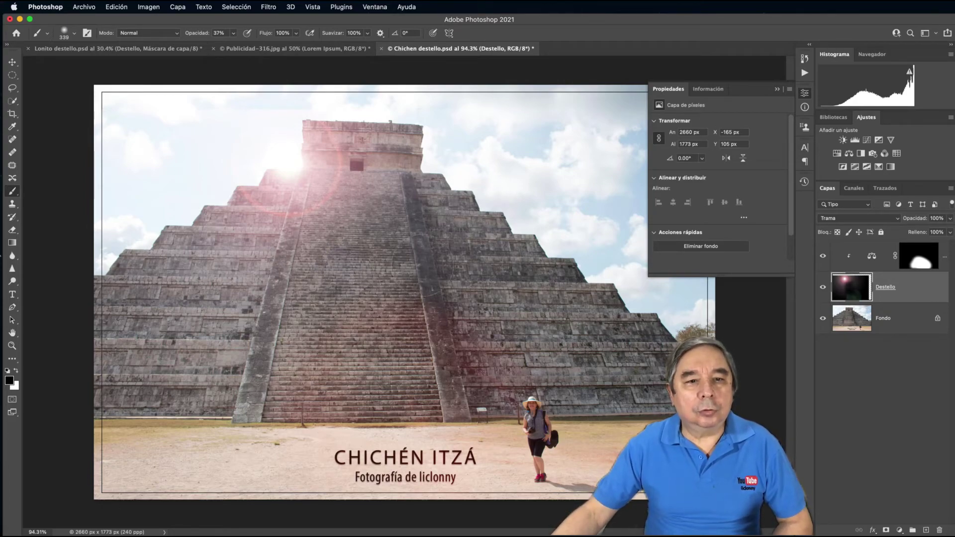
click(423, 171)
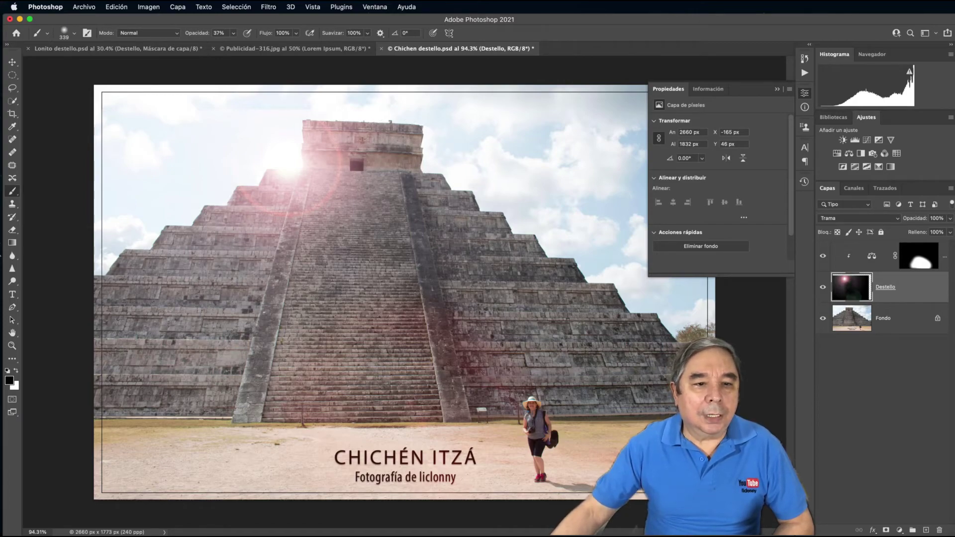
Collapse the Propiedades panel and toggle Destello's visibility off and on to compare
click(781, 90)
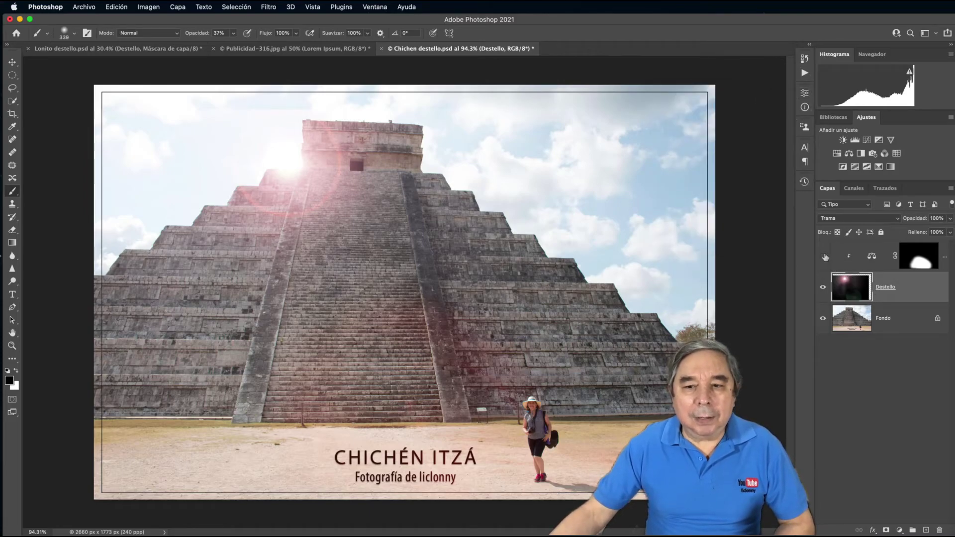
click(824, 287)
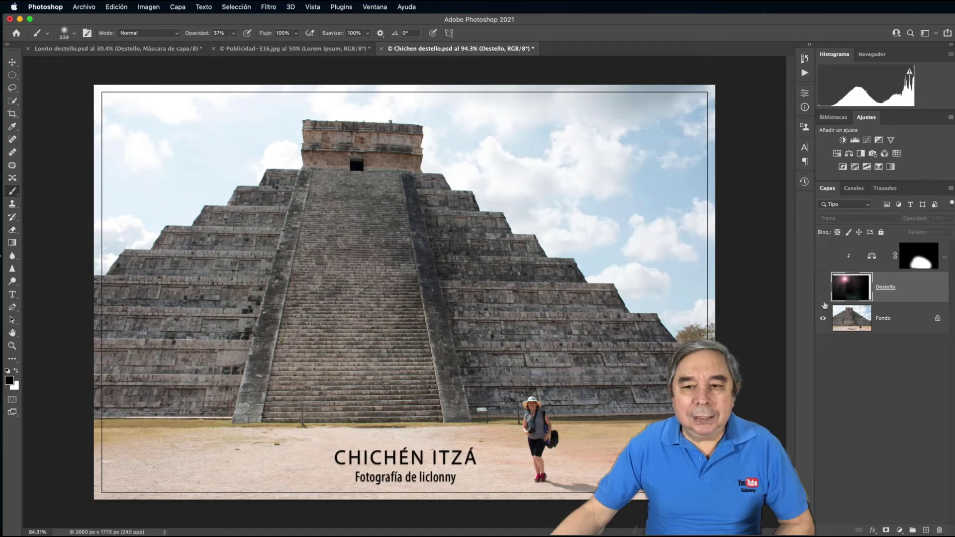
click(823, 256)
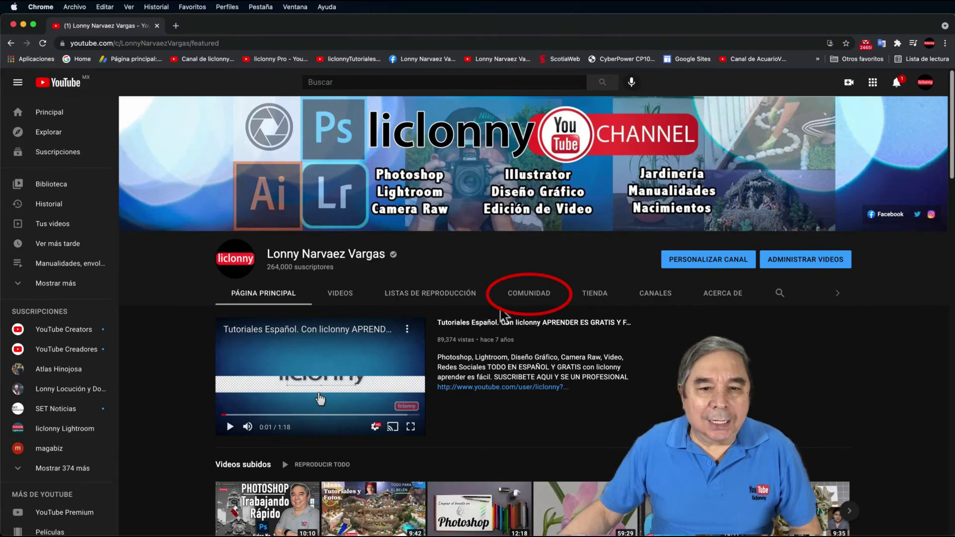
Show the channel's COMUNIDAD scheduled (PROGRAMADO) posts, down to the Agregar Destello post
click(523, 294)
scroll(495, 378, down, 3)
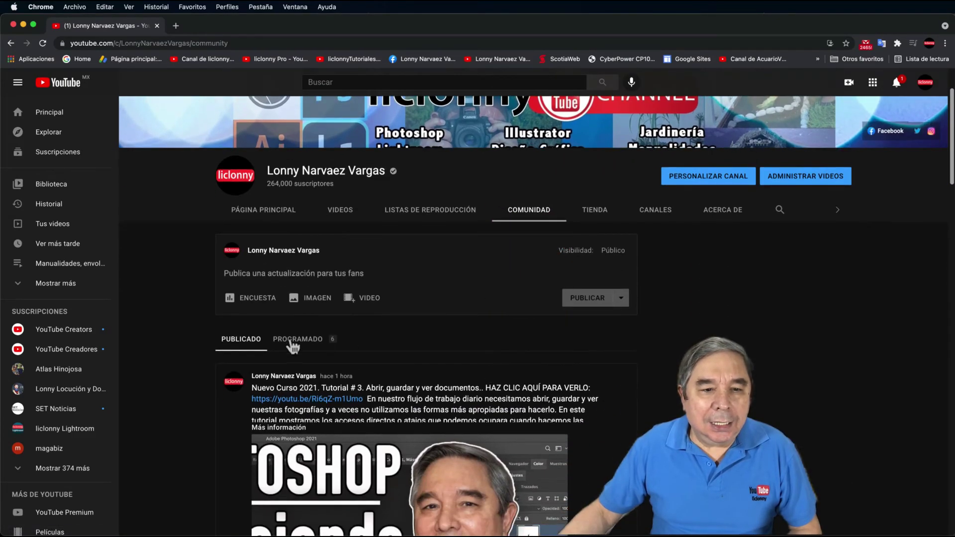
click(294, 344)
scroll(362, 373, down, 8)
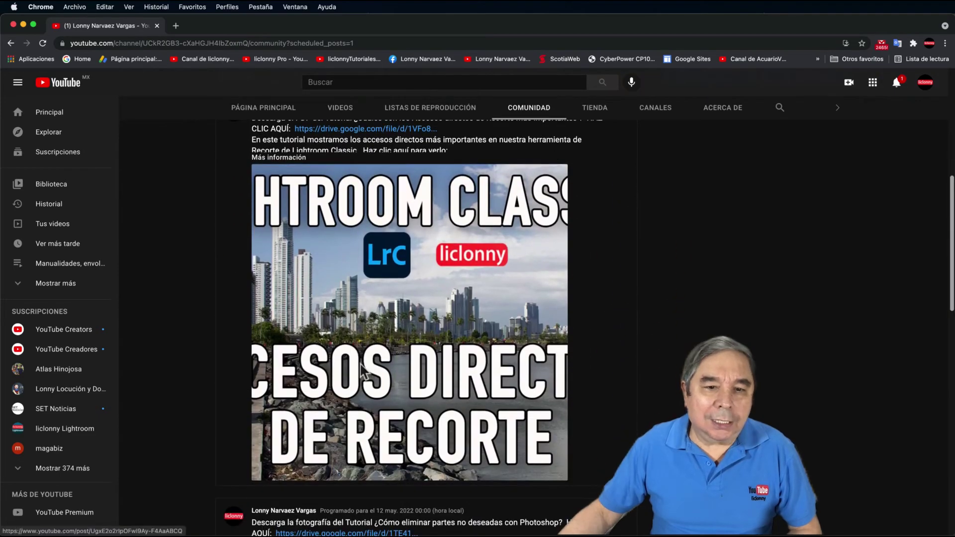
scroll(362, 371, down, 2)
scroll(359, 363, down, 3)
scroll(360, 363, down, 2)
scroll(365, 372, down, 5)
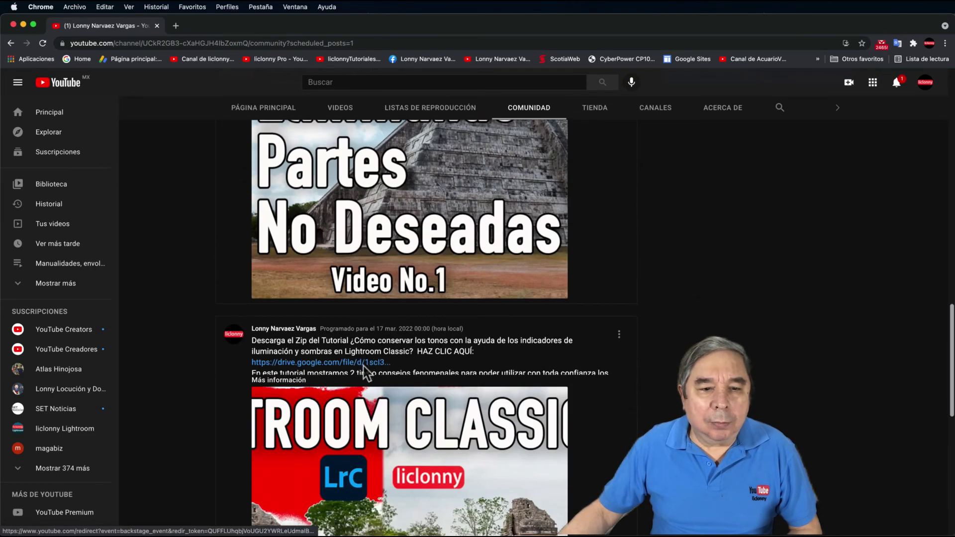
scroll(364, 367, down, 6)
scroll(366, 365, down, 7)
scroll(367, 369, up, 2)
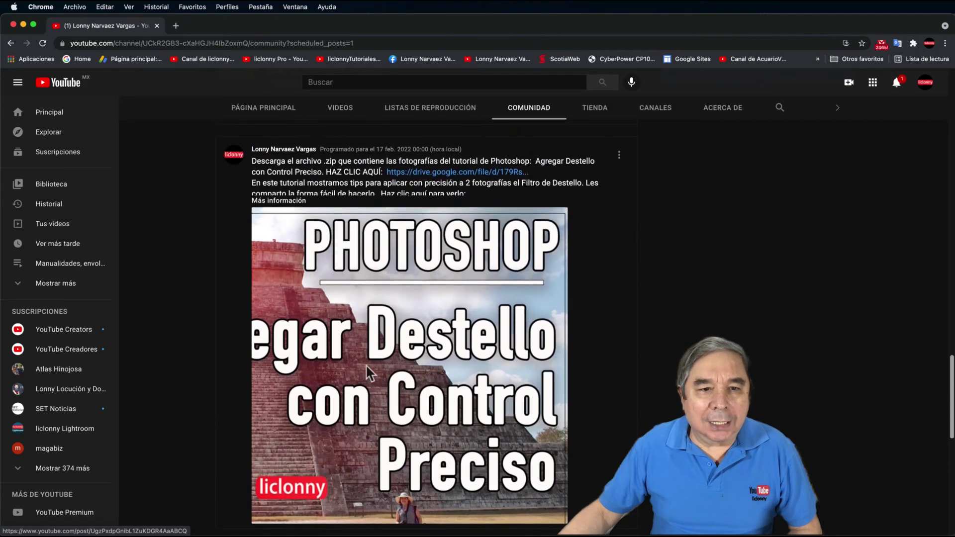
scroll(367, 366, down, 1)
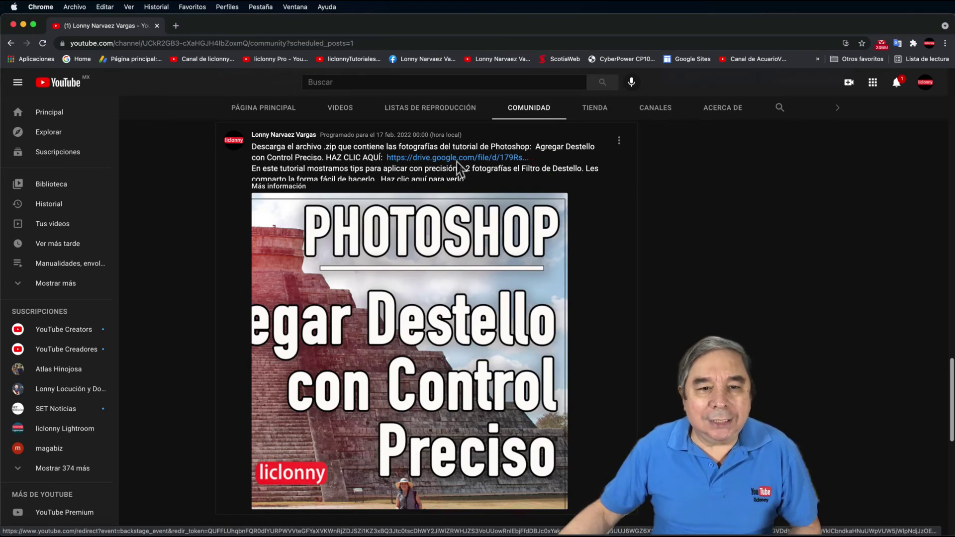
Minimize Chrome to bring back the finished Chichén Itzá photo in Photoshop
click(24, 25)
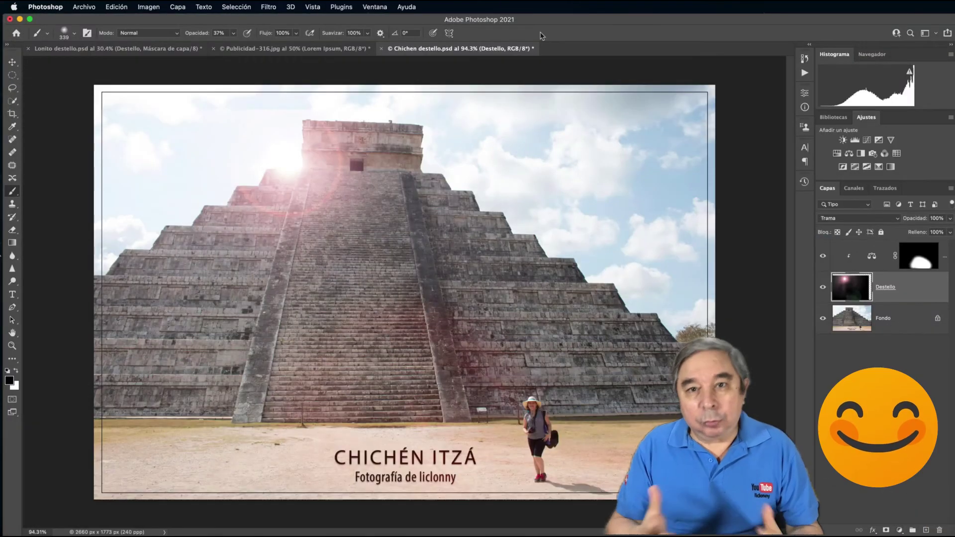